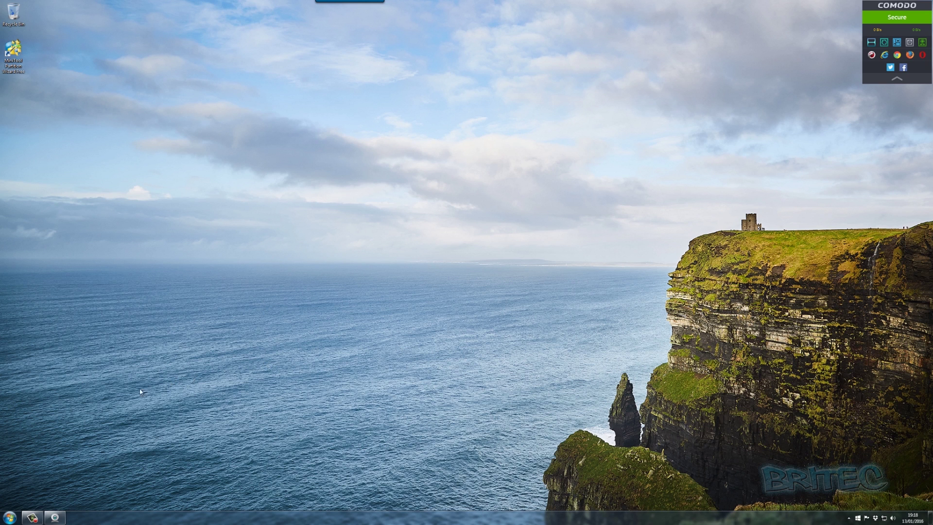
# - Open Computer from the Start menu to check the listed drives, then close it
pyautogui.click(9, 517)
pyautogui.click(109, 404)
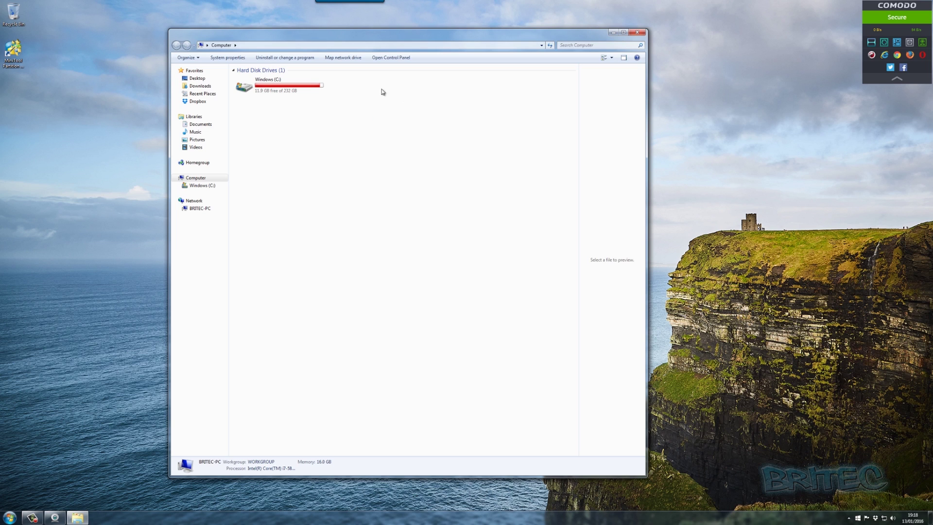
pyautogui.click(638, 33)
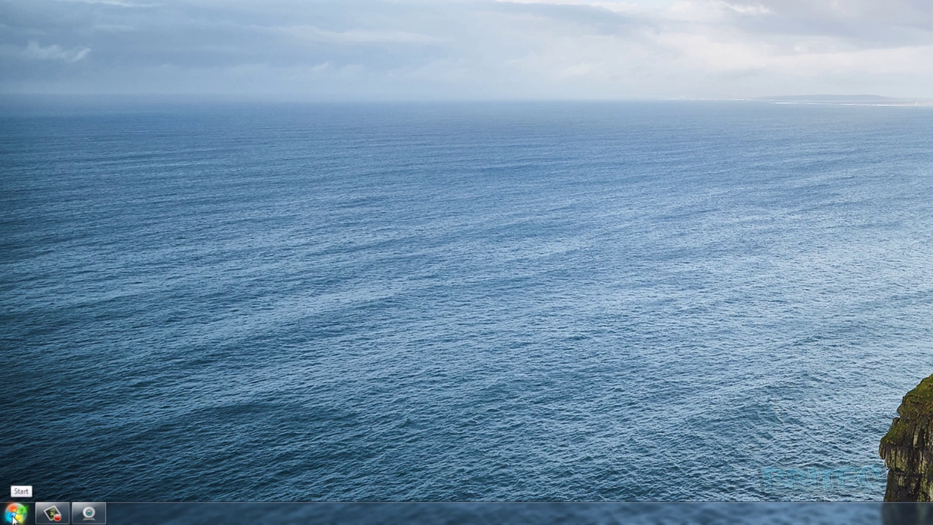
# - Open Computer Management via Computer's Manage option and show Disk Management for Disks 0–2
pyautogui.click(14, 518)
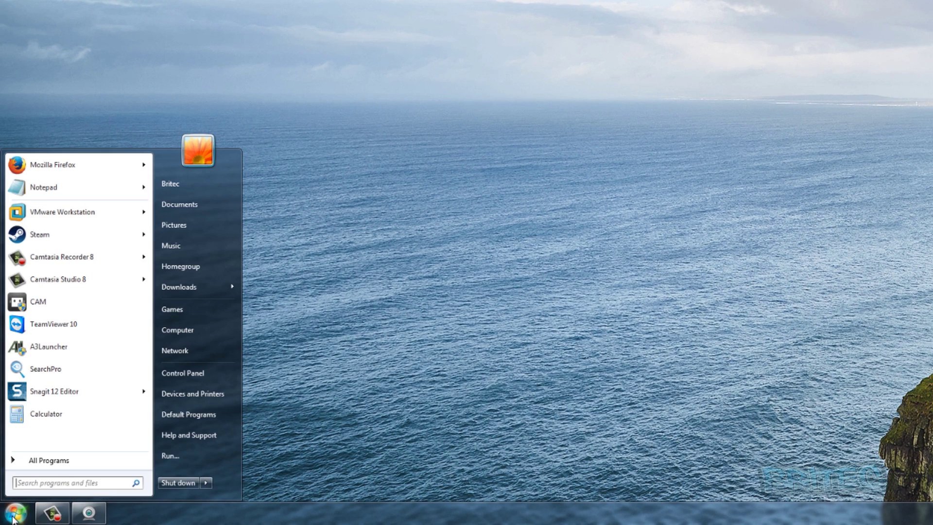
pyautogui.rightClick(202, 330)
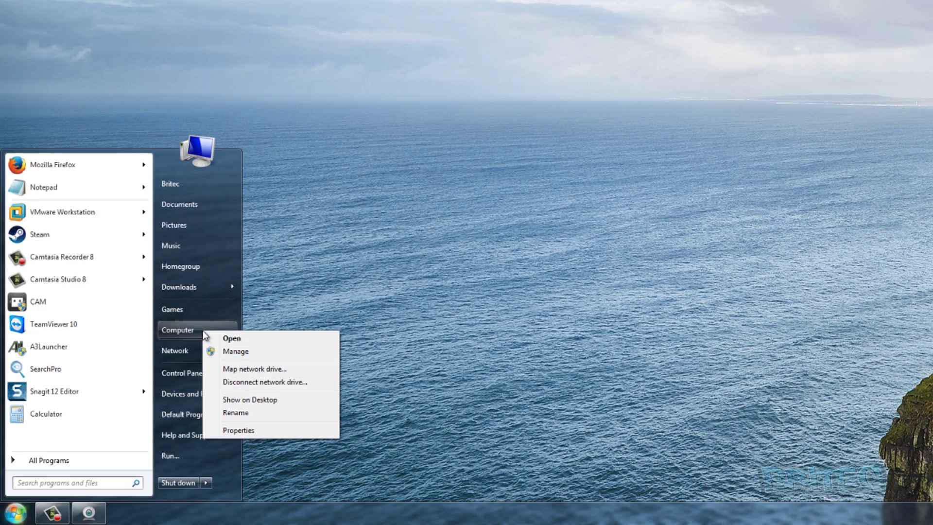
pyautogui.click(239, 352)
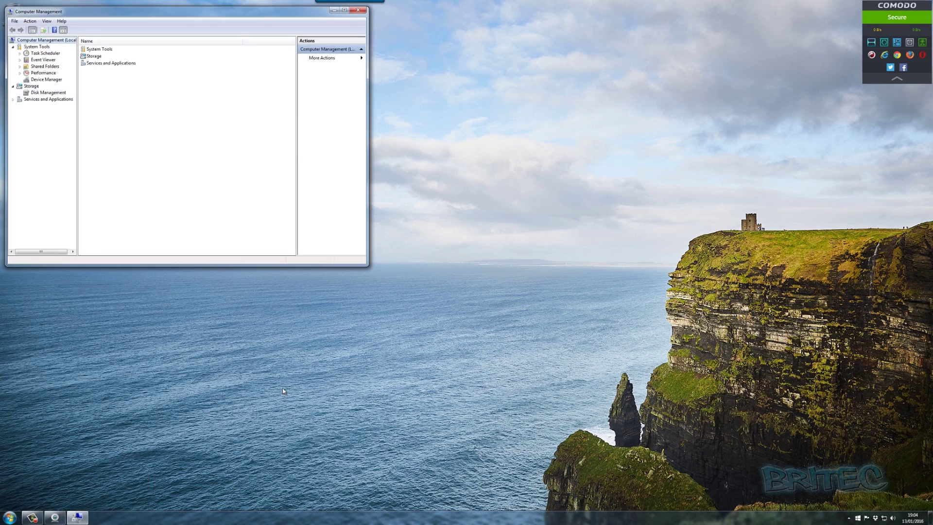
pyautogui.moveTo(139, 15); pyautogui.dragTo(383, 112)
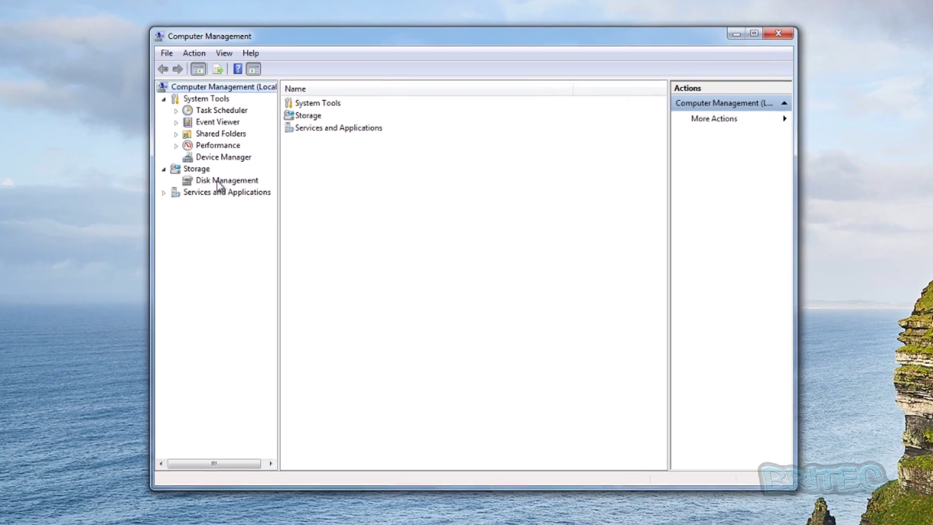
pyautogui.click(252, 187)
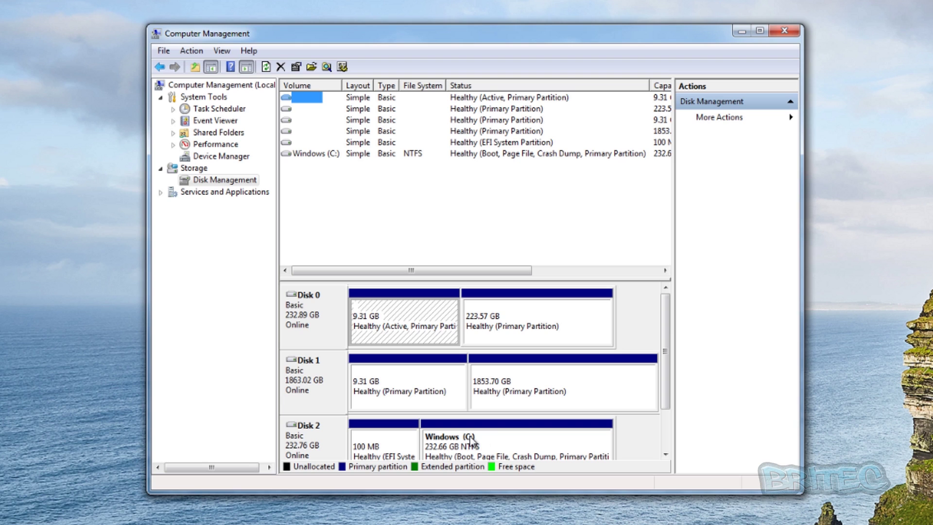
# - Inspect the 9.31 GB, 223.57 GB and 1853.70 GB partitions on Disk 0 and Disk 1, widening the volume list
pyautogui.click(407, 391)
pyautogui.click(528, 389)
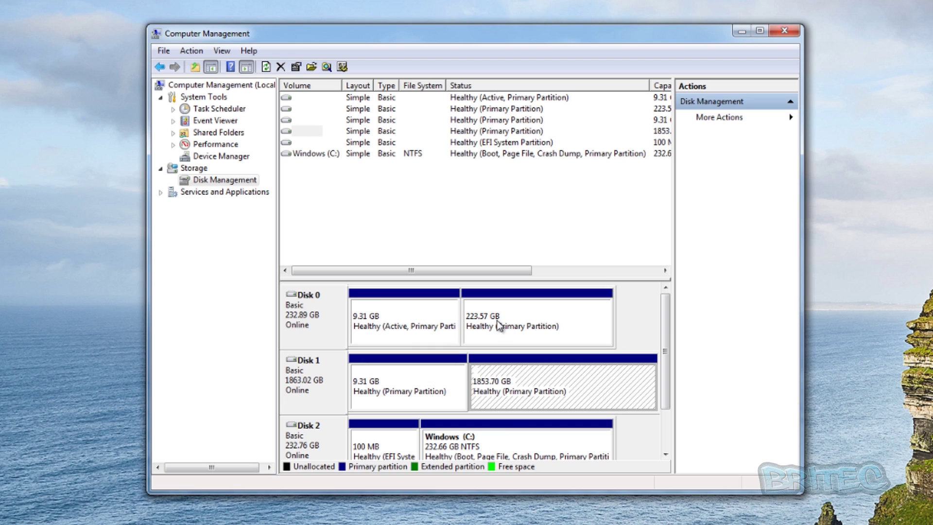
pyautogui.click(497, 322)
pyautogui.click(413, 324)
pyautogui.click(393, 368)
pyautogui.click(512, 390)
pyautogui.moveTo(673, 320); pyautogui.dragTo(701, 321)
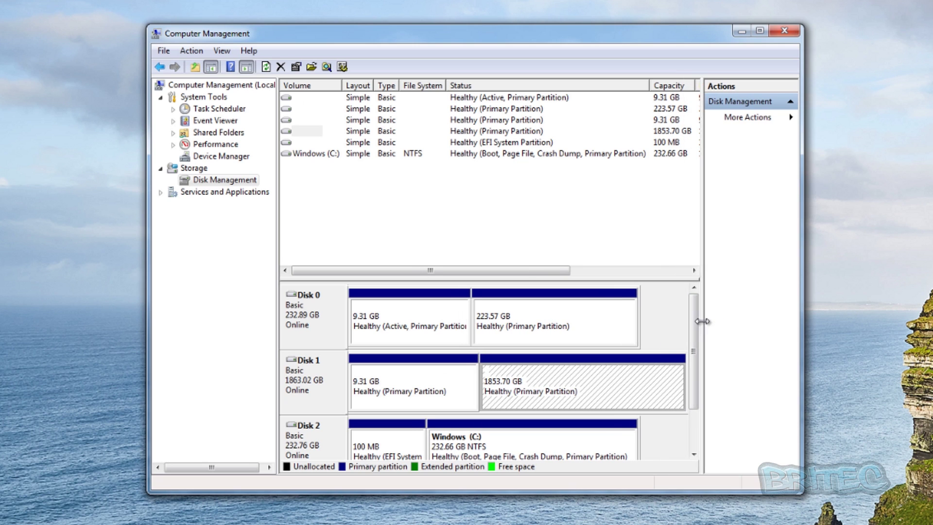
# - View the available actions for each unlettered Disk 0 and Disk 1 partition, then close Computer Management
pyautogui.click(508, 325)
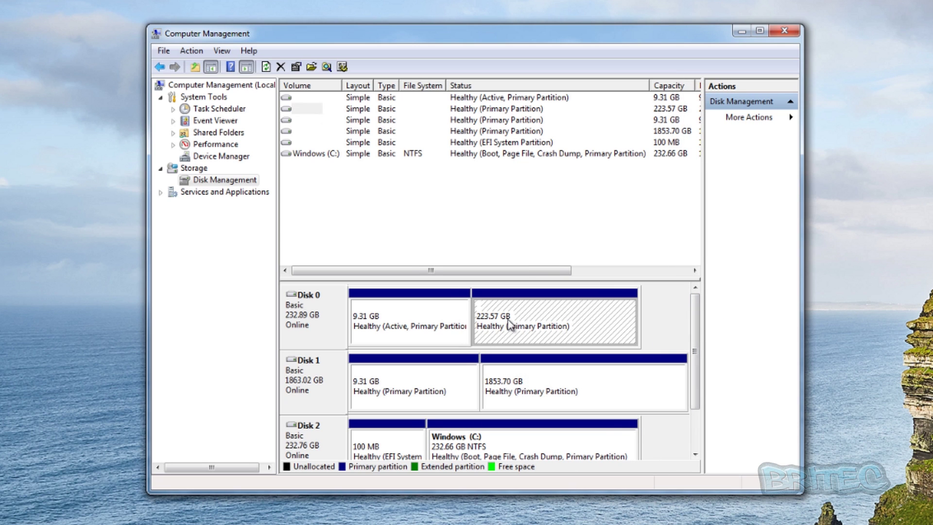
pyautogui.rightClick(511, 318)
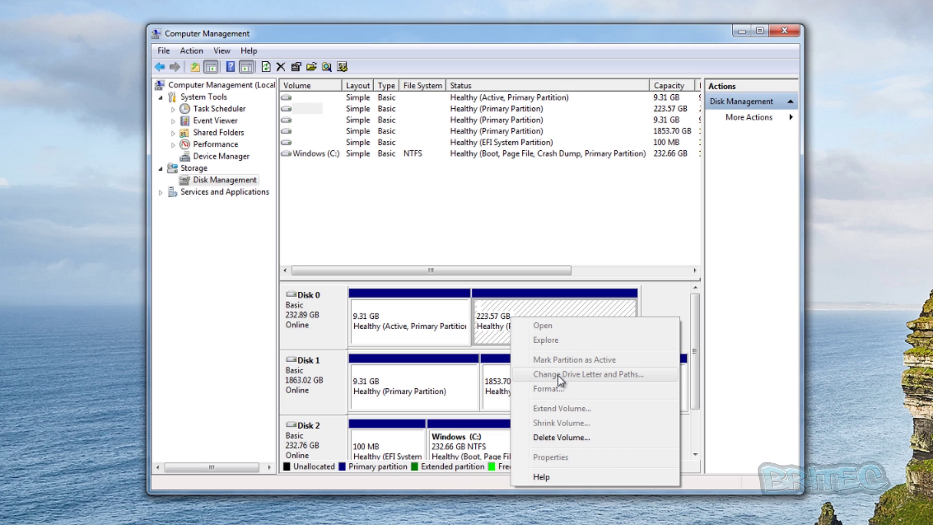
pyautogui.click(499, 380)
pyautogui.rightClick(500, 380)
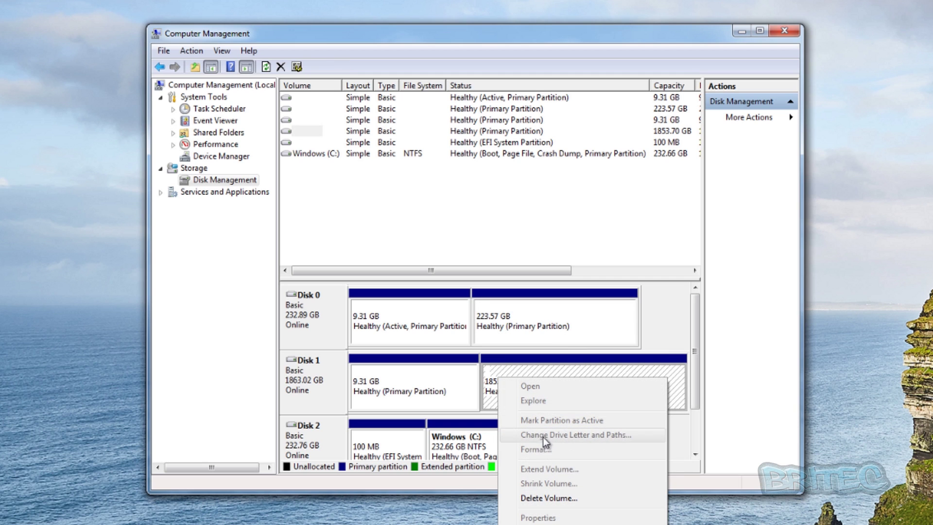
pyautogui.click(412, 381)
pyautogui.rightClick(410, 380)
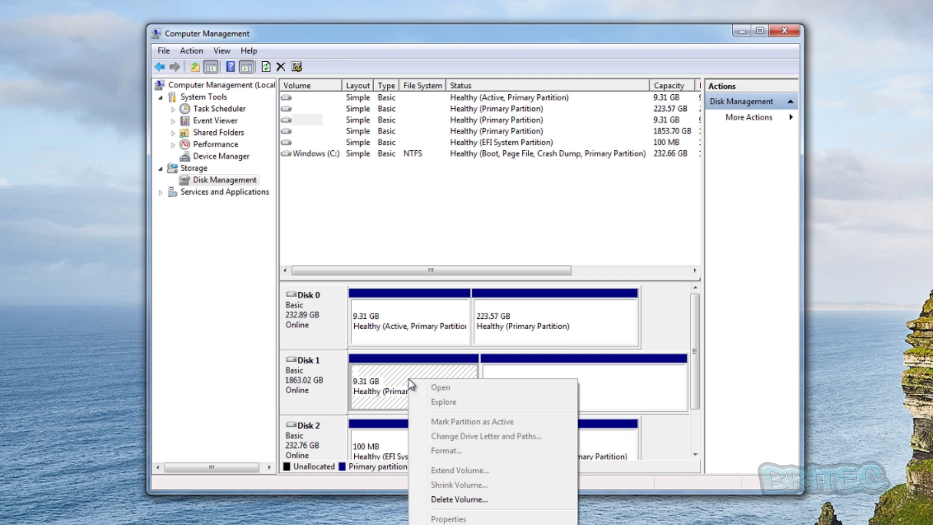
pyautogui.click(413, 329)
pyautogui.rightClick(411, 328)
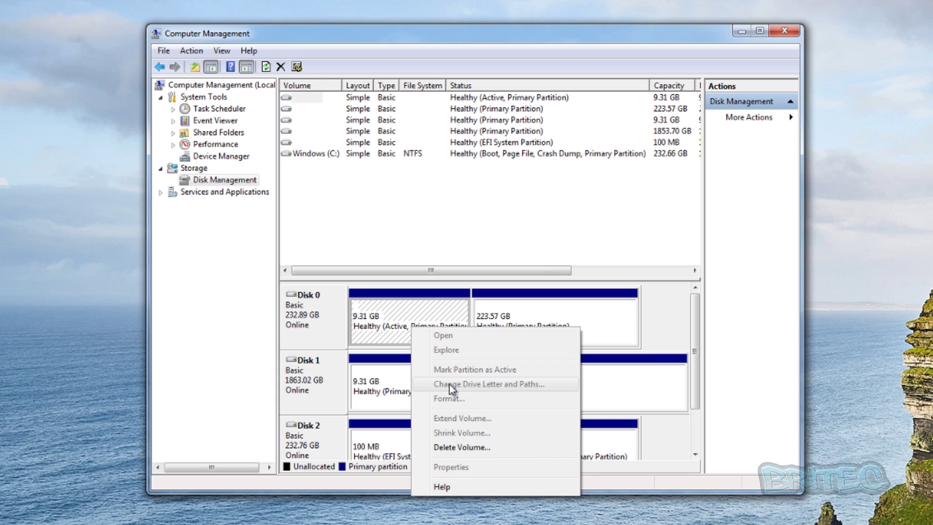
pyautogui.click(395, 391)
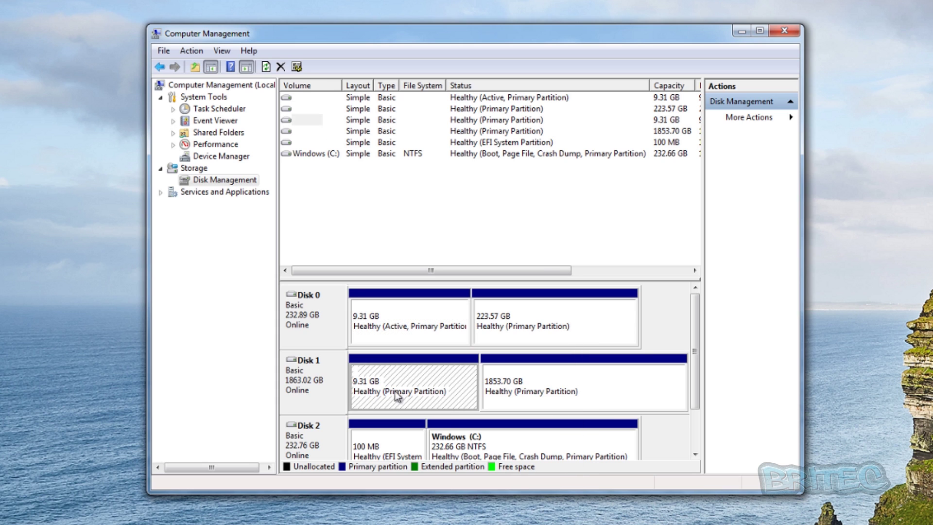
pyautogui.click(411, 327)
pyautogui.click(785, 30)
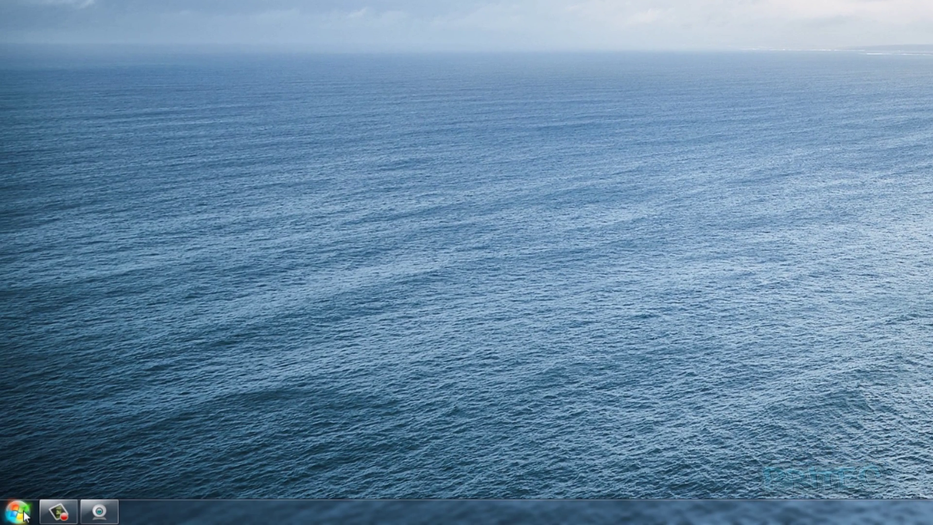
# - Open Device Manager from Computer's system properties and expand the Disk drives category
pyautogui.click(17, 512)
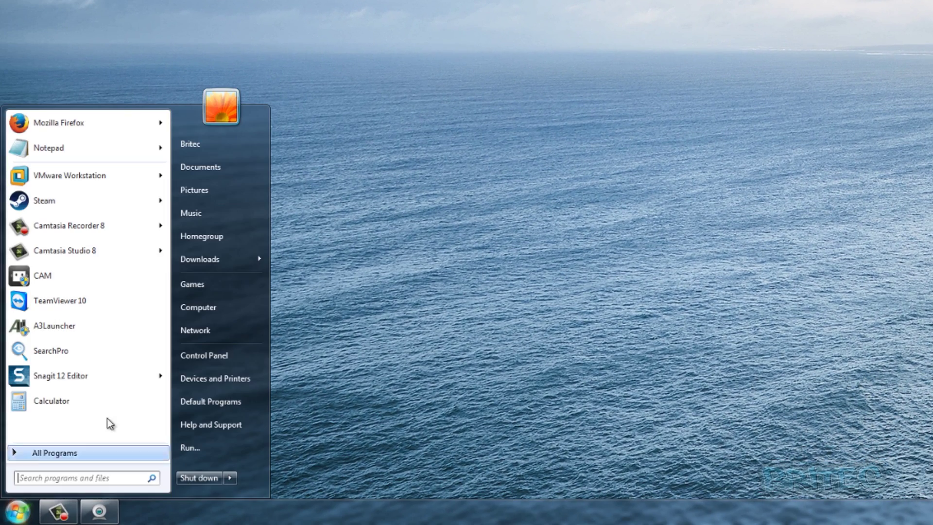
pyautogui.rightClick(232, 314)
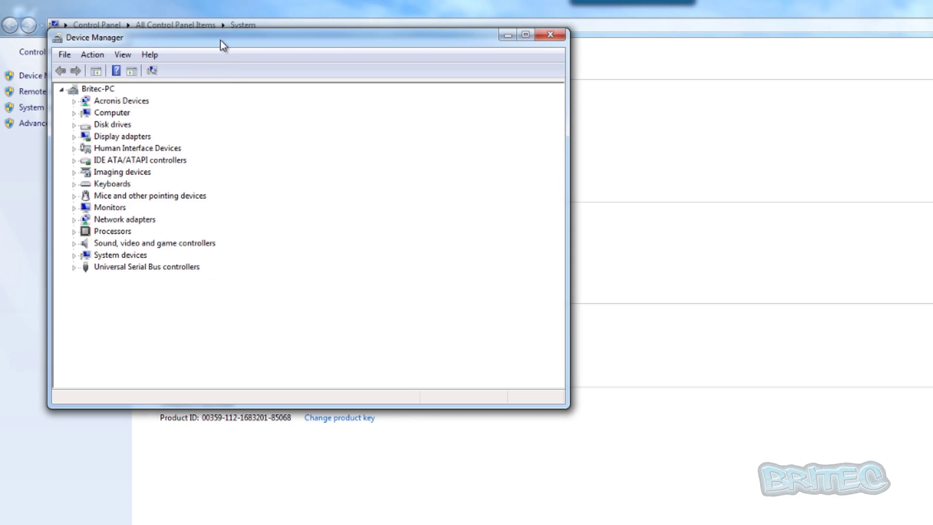
pyautogui.moveTo(219, 39); pyautogui.dragTo(320, 103)
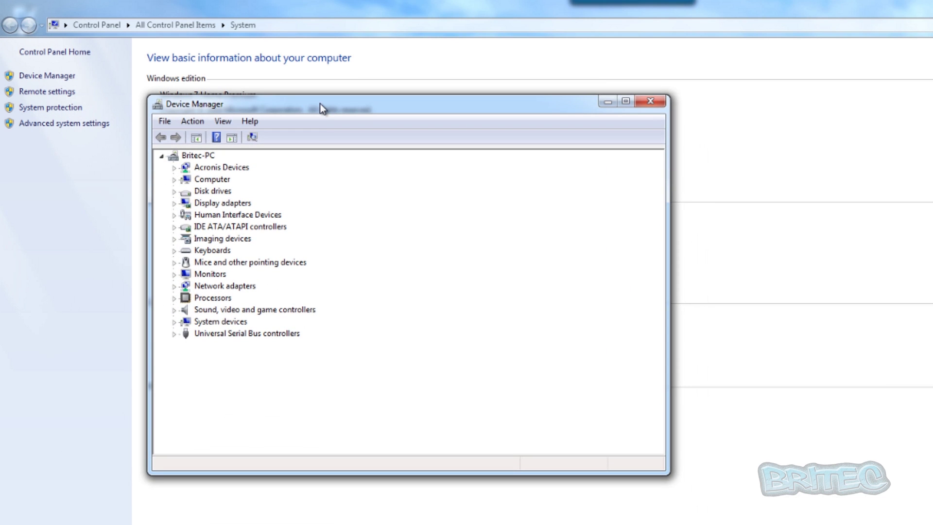
pyautogui.click(174, 191)
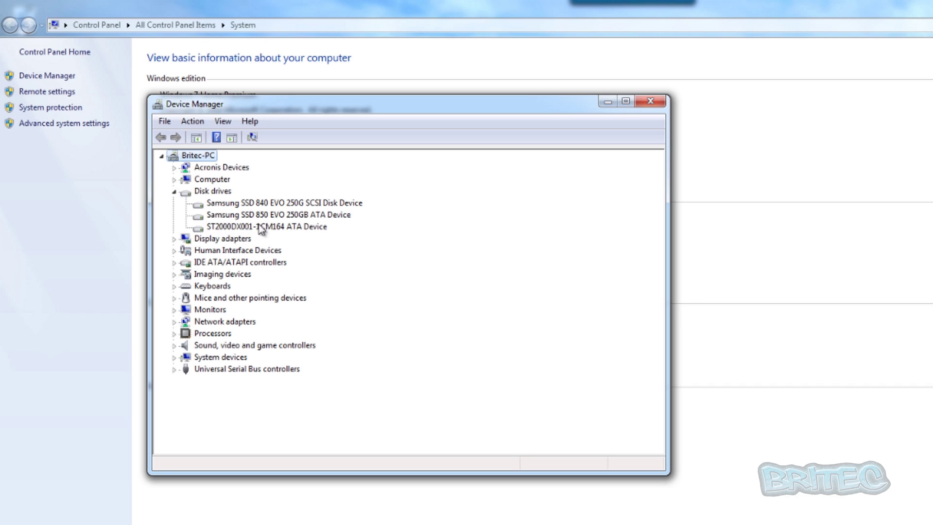
# - Inspect the Samsung SSD 840 EVO, Samsung SSD 850 EVO and ST2000DX001-1CM164 disk drive entries
pyautogui.click(270, 229)
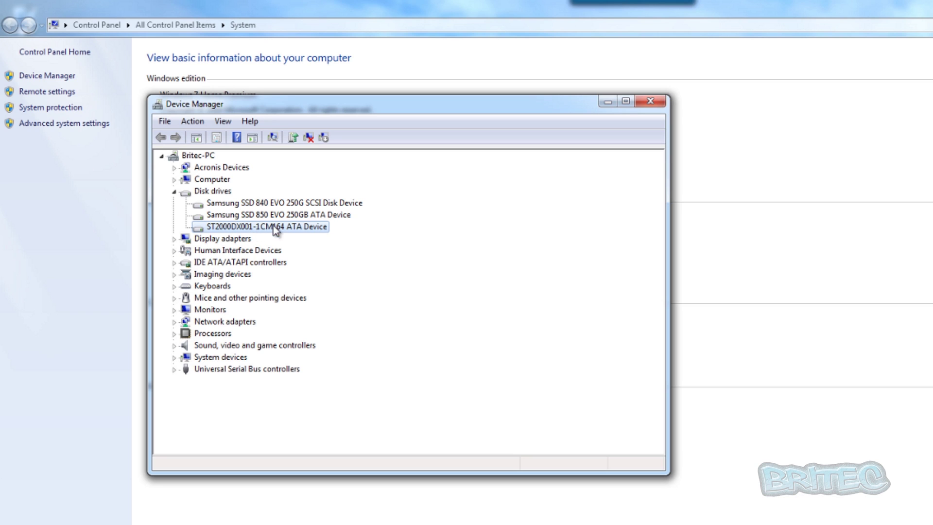
pyautogui.click(270, 204)
pyautogui.click(265, 215)
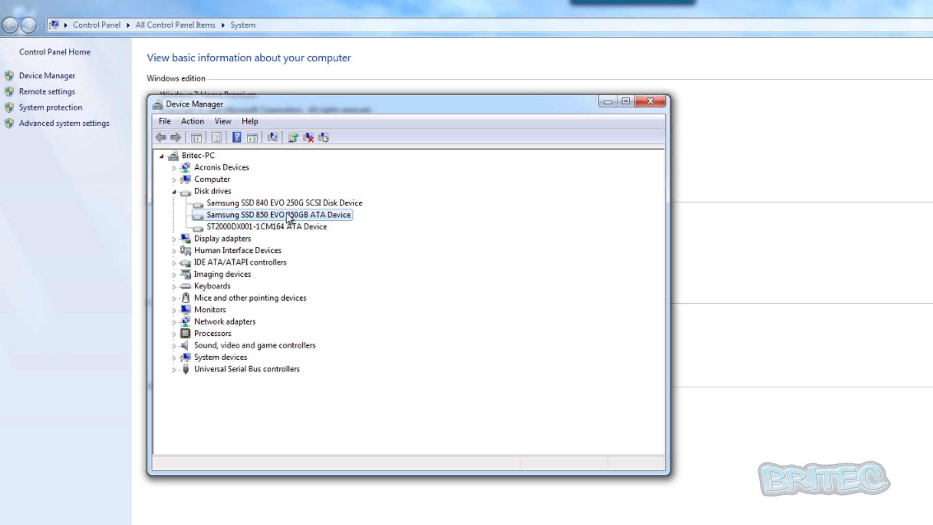
pyautogui.click(265, 203)
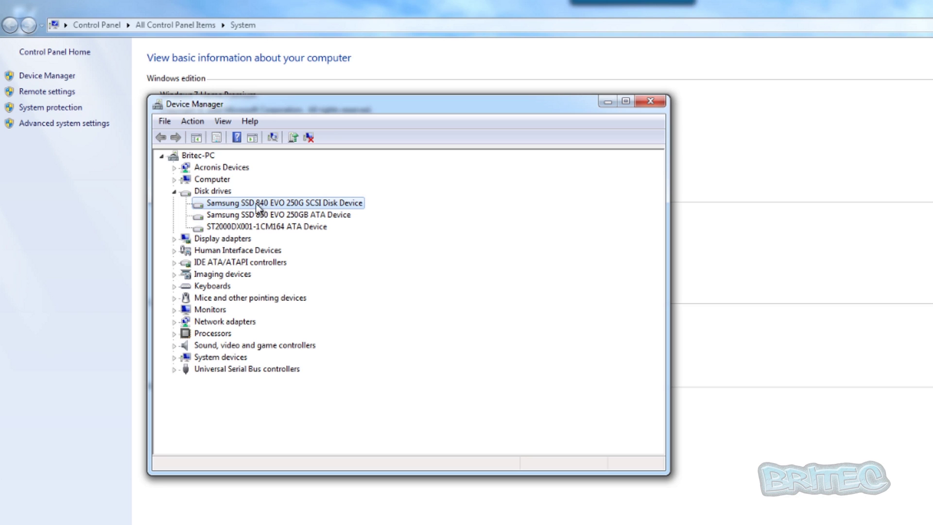
pyautogui.click(261, 227)
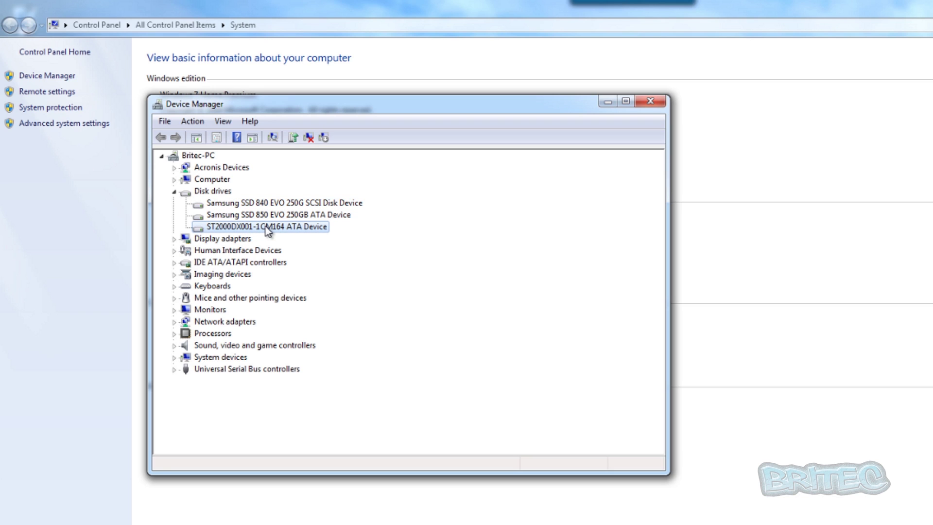
pyautogui.rightClick(265, 226)
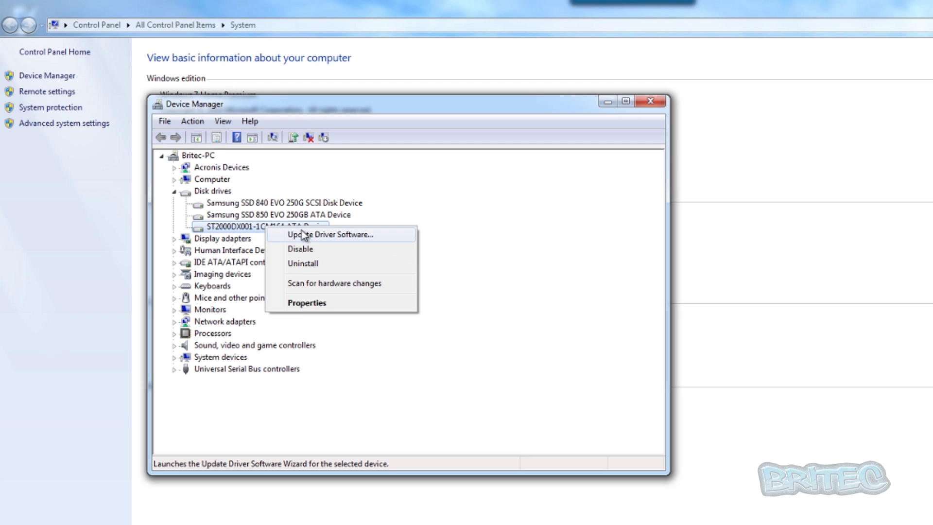
# - Scan for hardware changes, uninstall the ST2000DX001-1CM164 drive, and agree to restart the computer
pyautogui.click(318, 283)
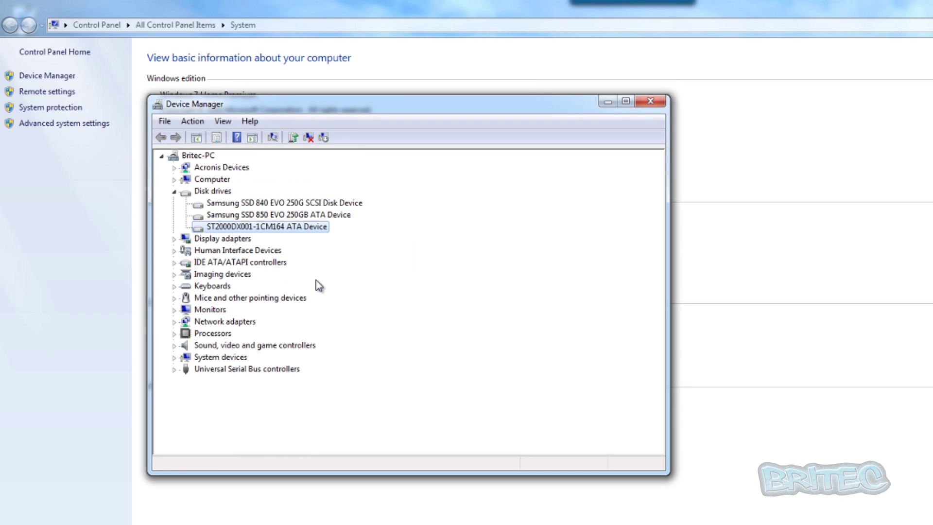
pyautogui.rightClick(319, 226)
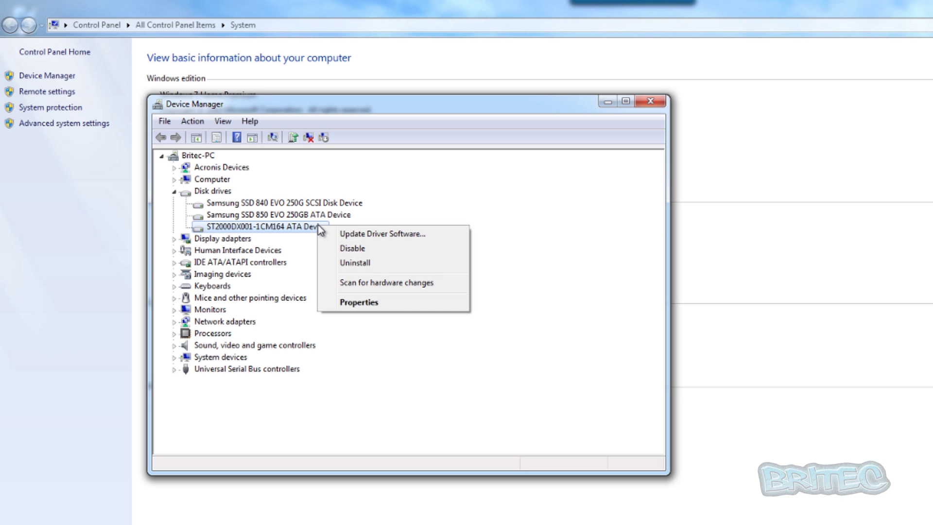
pyautogui.click(370, 263)
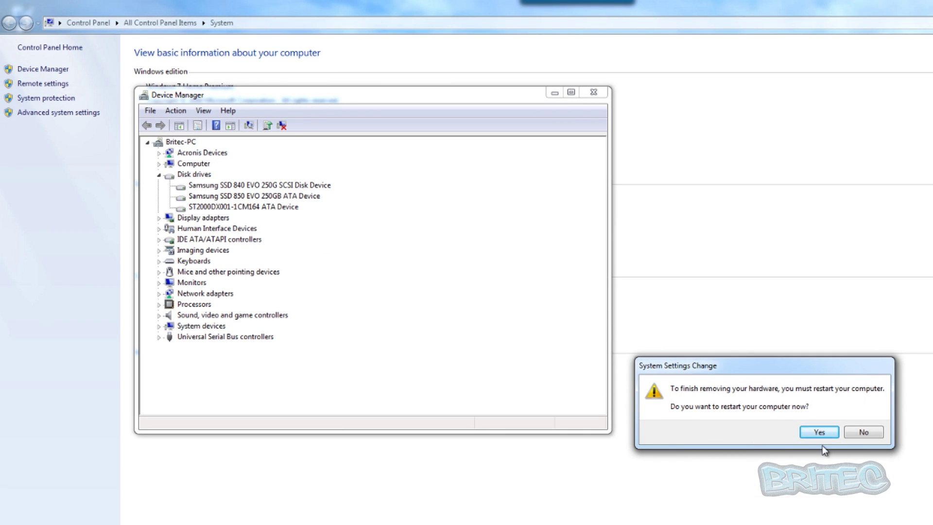
pyautogui.moveTo(774, 374); pyautogui.dragTo(769, 374)
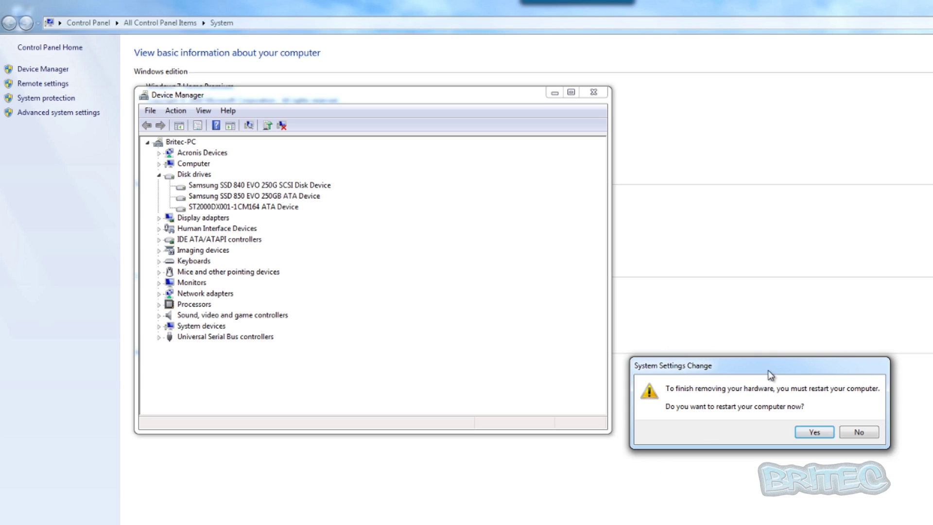
pyautogui.click(815, 433)
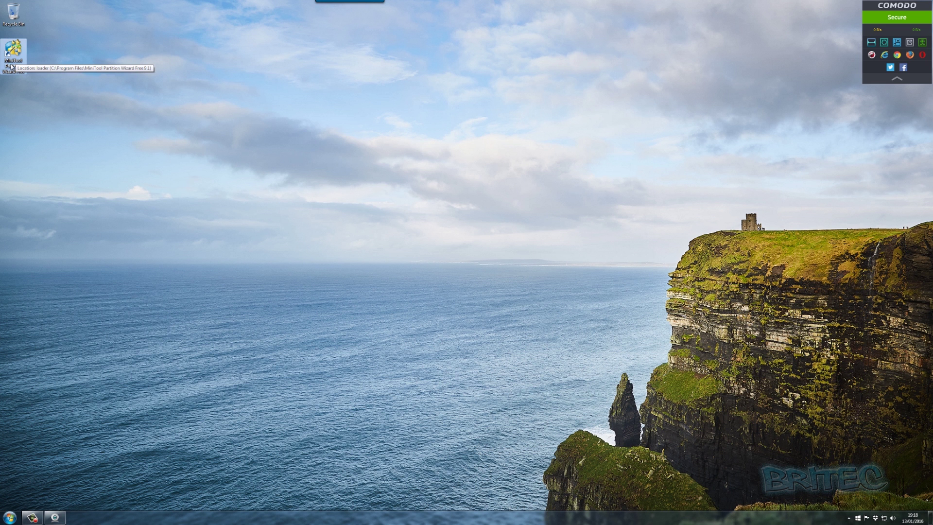
# - Launch MiniTool Partition Wizard from its desktop icon and start the partition manager
pyautogui.doubleClick(17, 53)
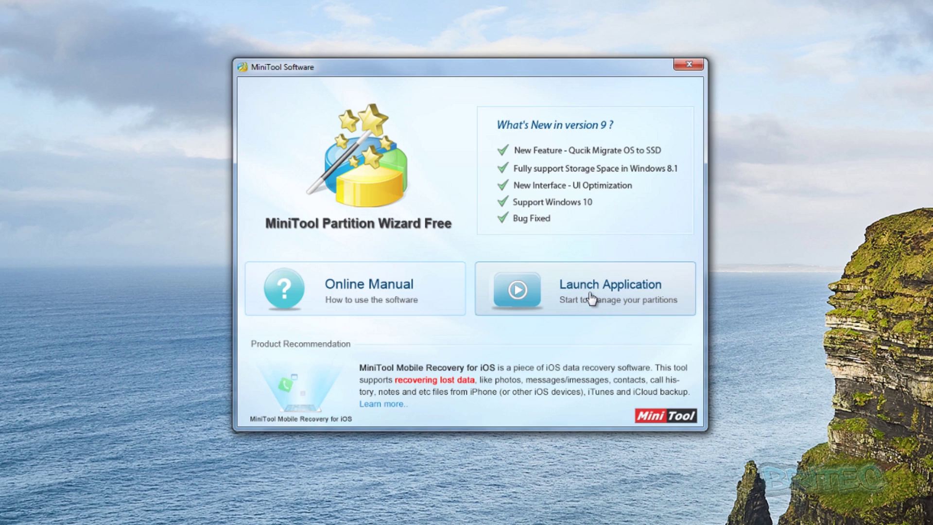
pyautogui.click(585, 293)
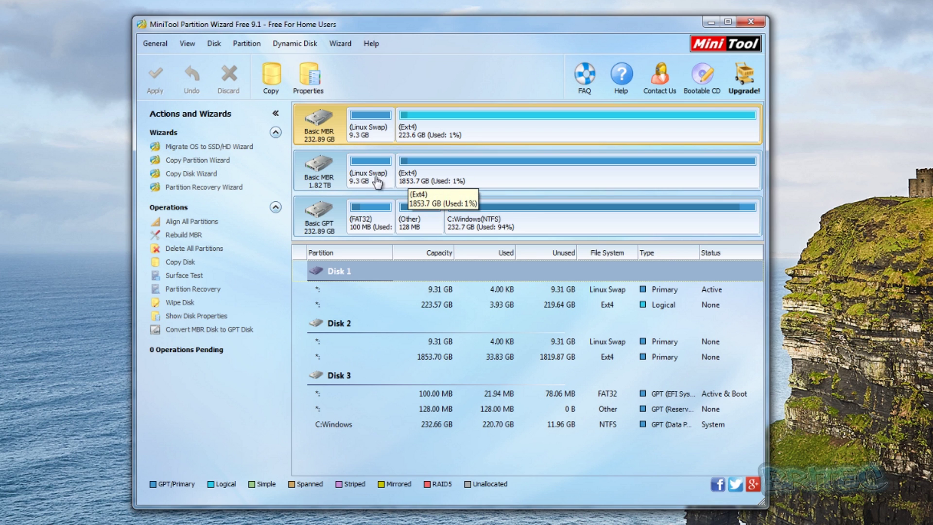
# - Delete Disk 2's 1853.70 GB Ext4 partition
pyautogui.click(401, 182)
pyautogui.click(361, 179)
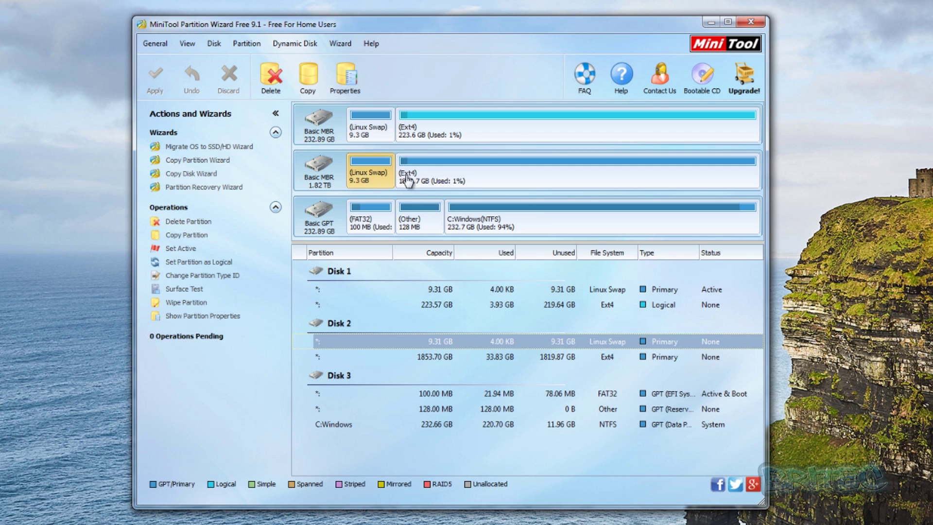
pyautogui.click(428, 178)
pyautogui.click(374, 178)
pyautogui.click(437, 178)
pyautogui.click(387, 178)
pyautogui.click(436, 179)
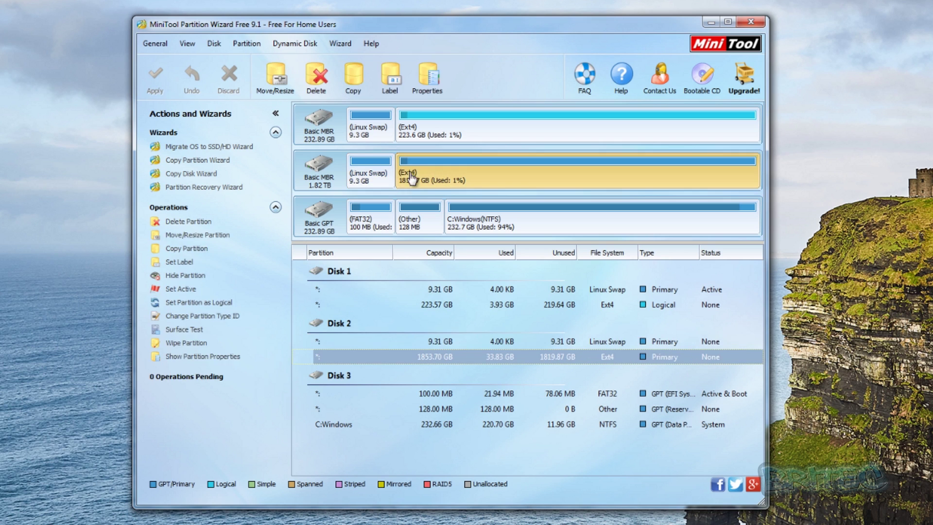
pyautogui.click(376, 179)
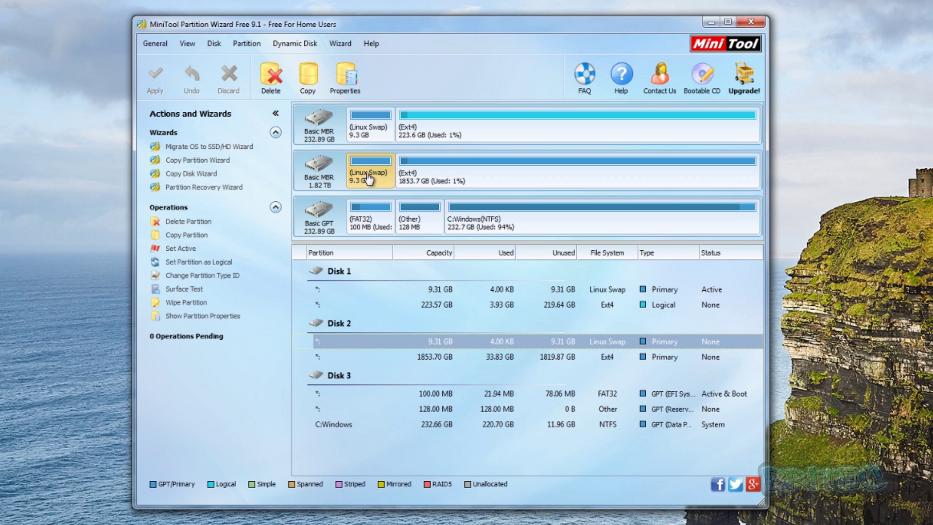
pyautogui.click(442, 179)
pyautogui.rightClick(457, 179)
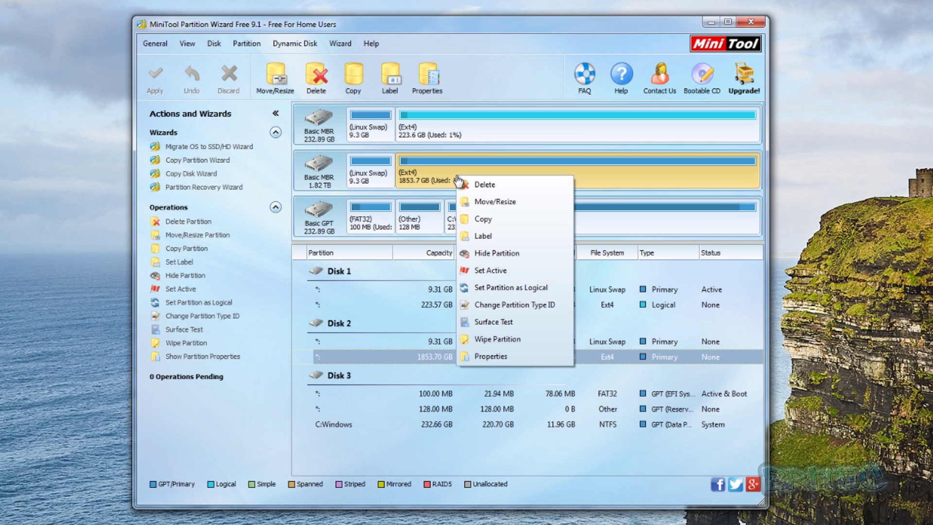
pyautogui.click(494, 188)
# - Delete Disk 2's 9.31 GB Linux Swap partition
pyautogui.click(369, 180)
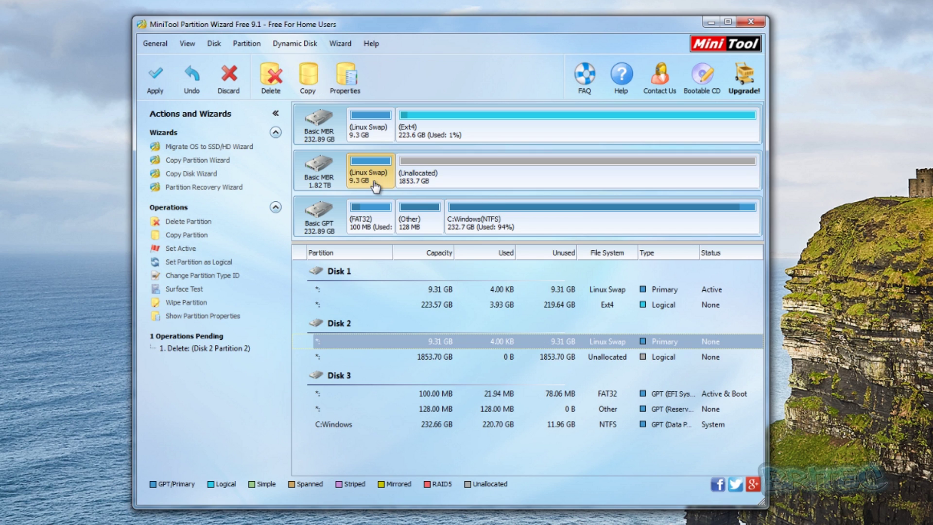
pyautogui.rightClick(369, 181)
pyautogui.click(399, 189)
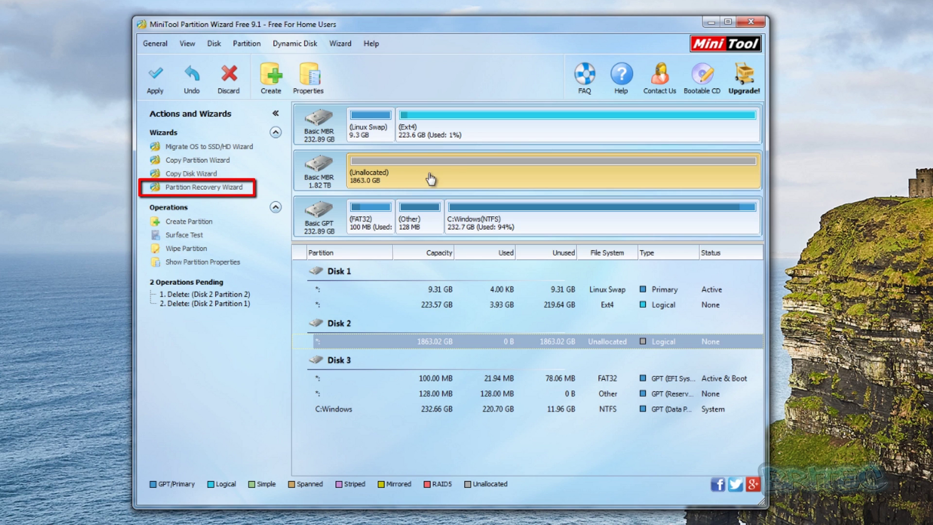
# - Run the Partition Recovery Wizard on the 1863.02 GB Disk 2 with Full Disk range and Quick Scan
pyautogui.click(203, 187)
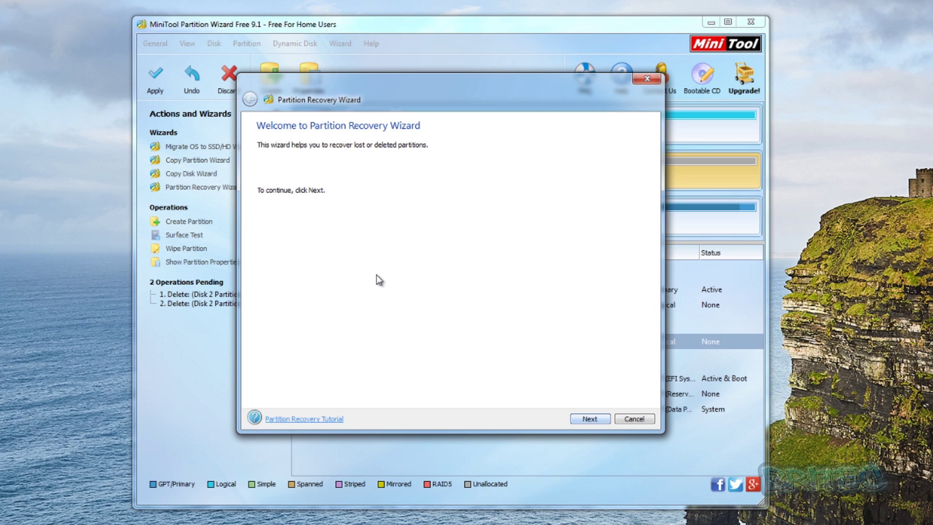
pyautogui.click(590, 420)
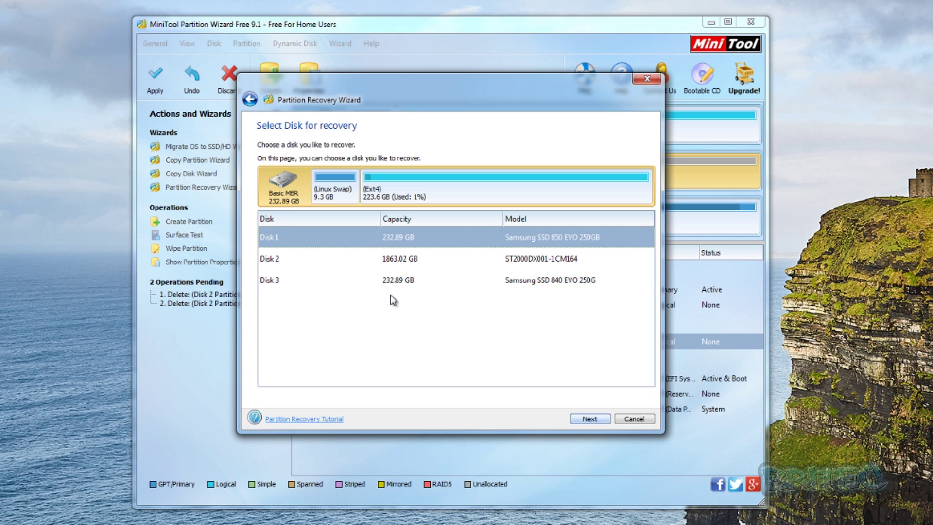
pyautogui.click(300, 259)
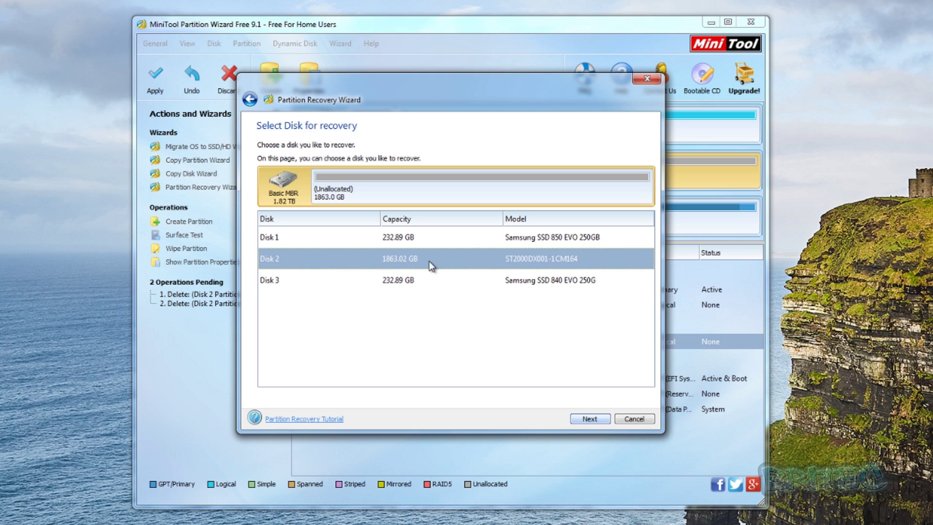
pyautogui.click(582, 418)
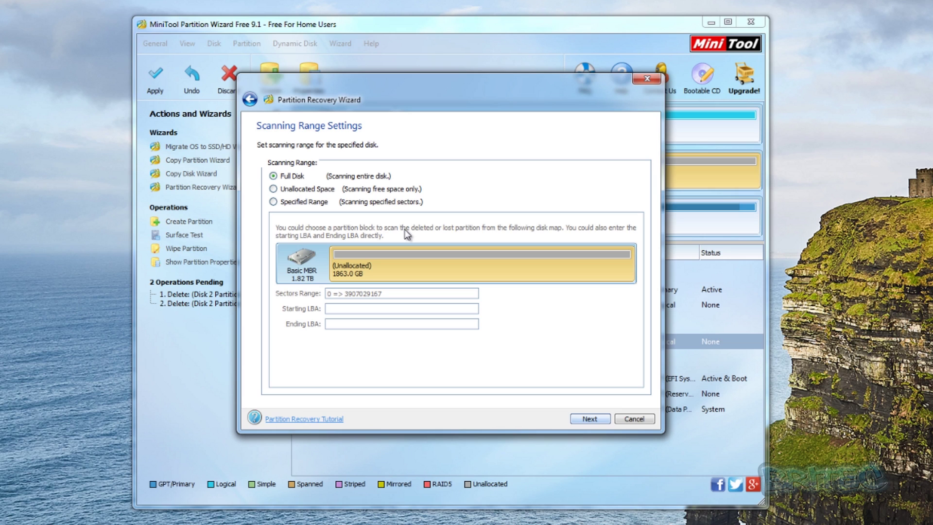
pyautogui.click(590, 419)
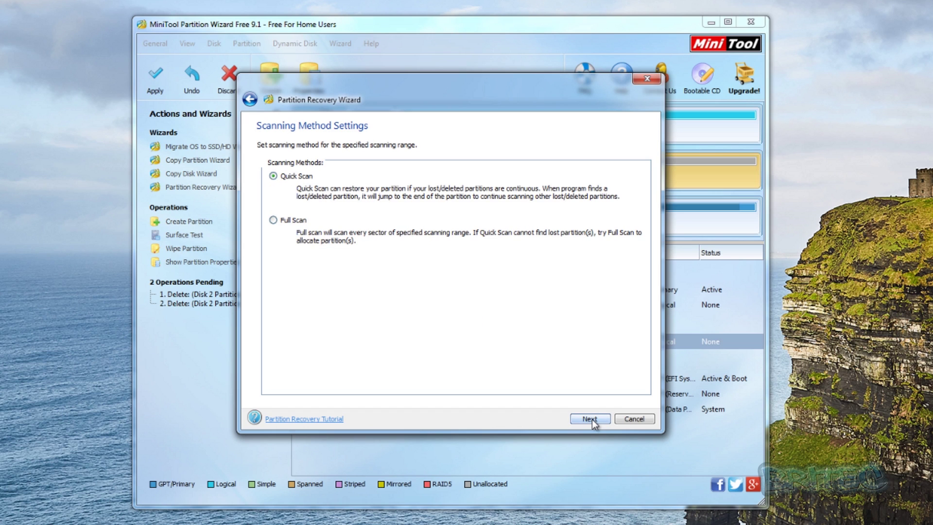
pyautogui.click(592, 419)
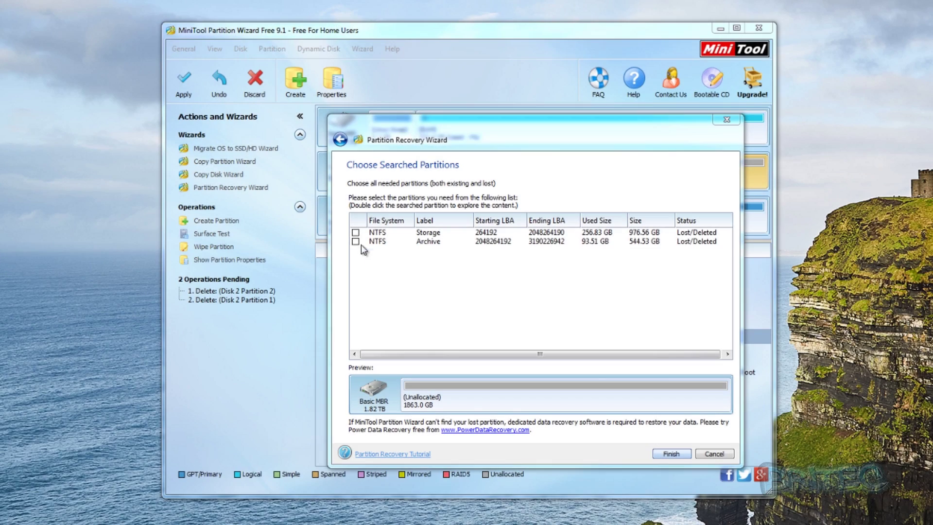
# - Select the found Storage and Archive NTFS partitions and finish the recovery wizard
pyautogui.click(355, 233)
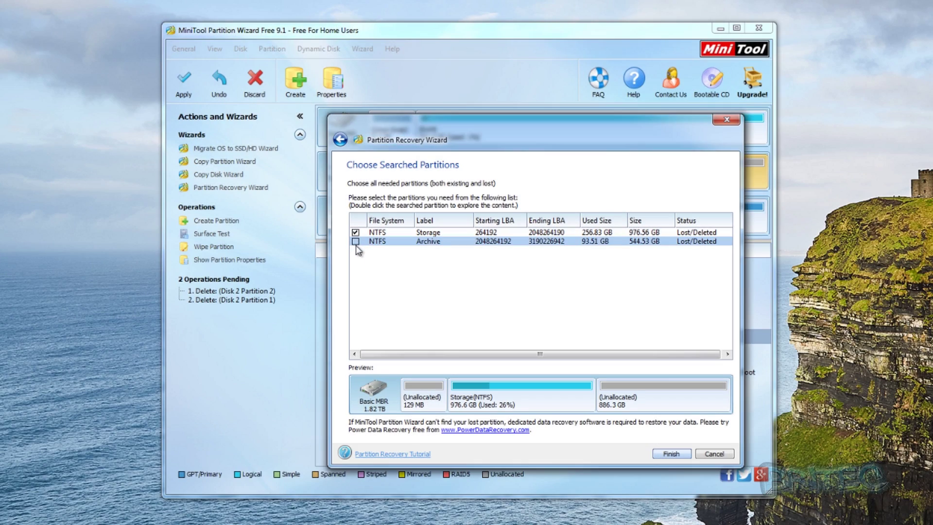
pyautogui.click(355, 241)
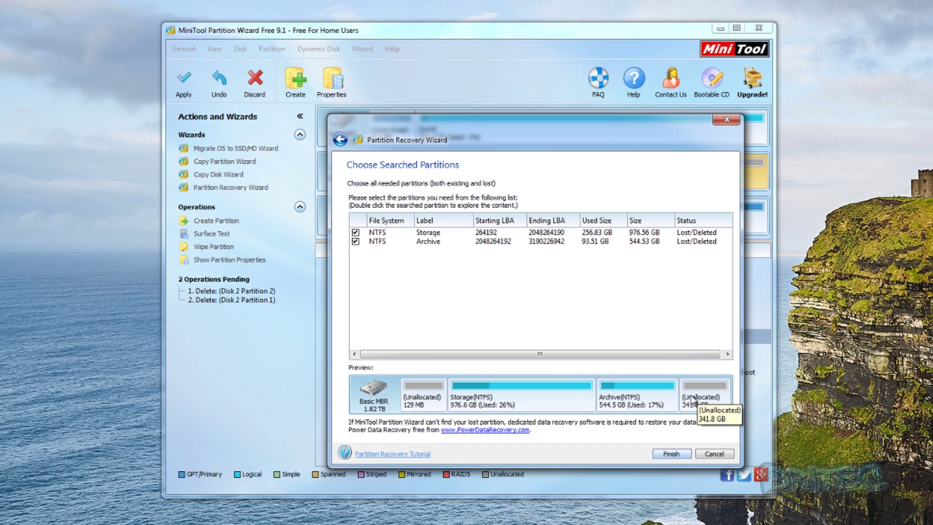
pyautogui.click(669, 457)
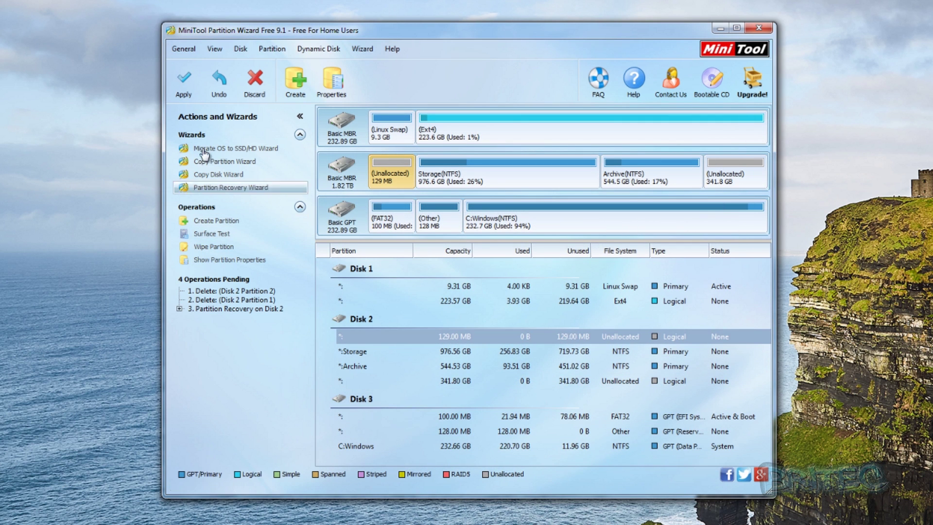
# - Apply all four pending operations, confirm, and dismiss the success message
pyautogui.click(183, 82)
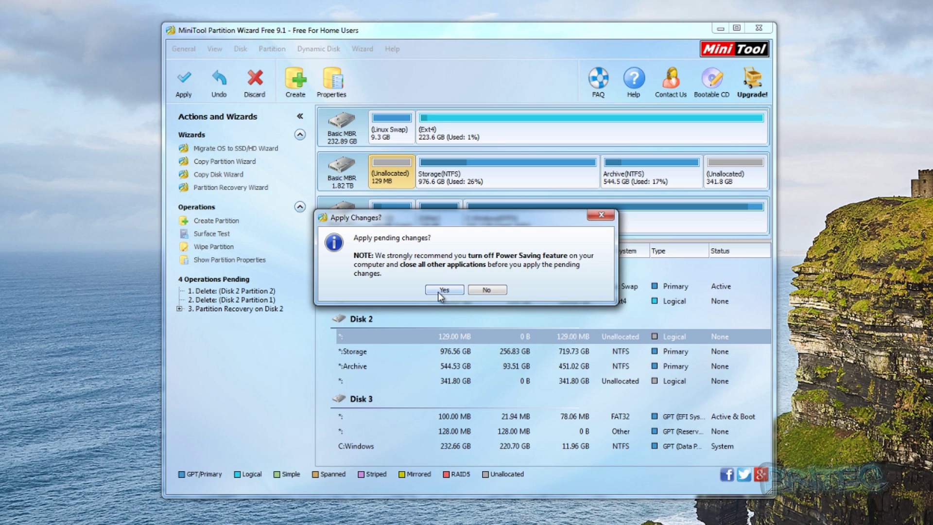
pyautogui.click(442, 290)
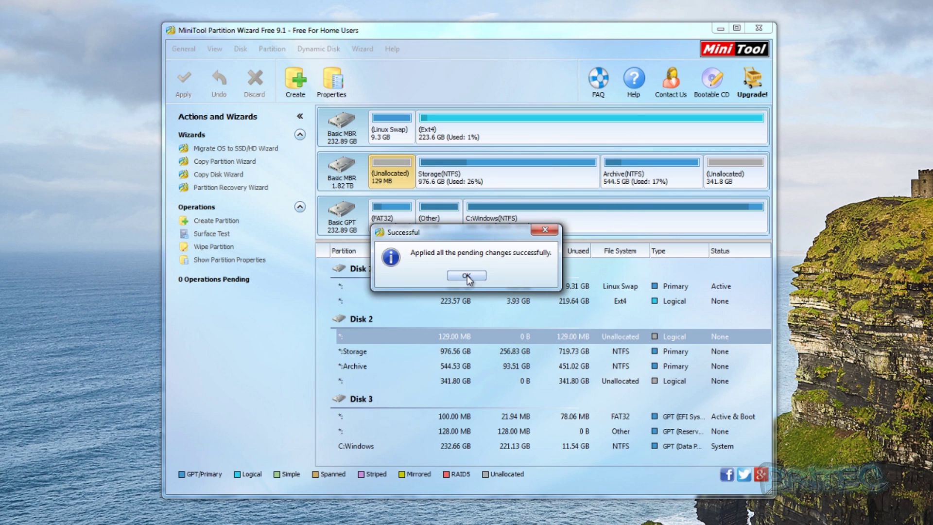
pyautogui.click(467, 277)
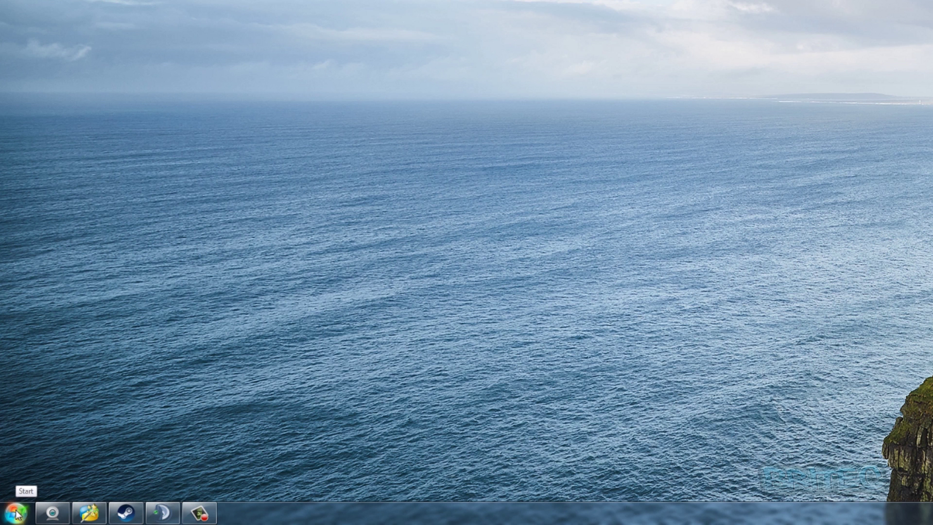
# - Open Computer Management via Start > Computer > Manage and show Disk Management
pyautogui.click(16, 514)
pyautogui.rightClick(197, 330)
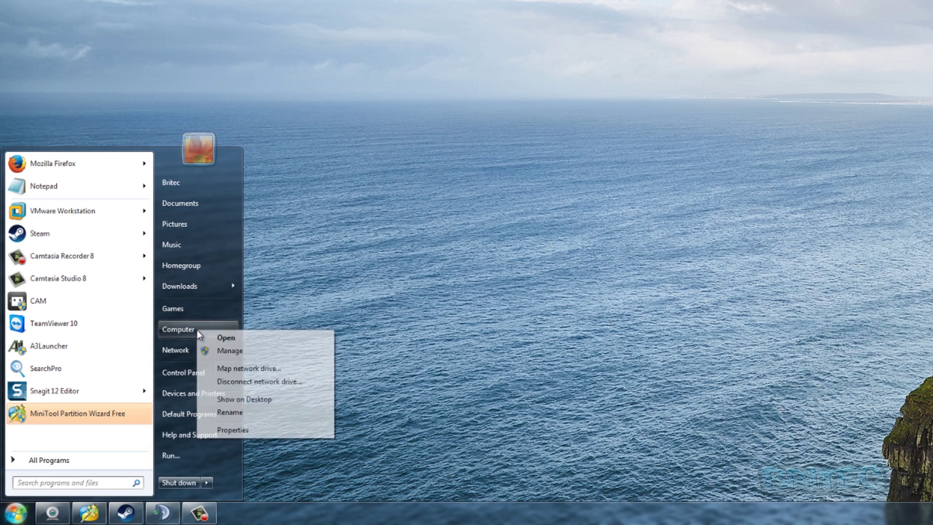
pyautogui.click(245, 350)
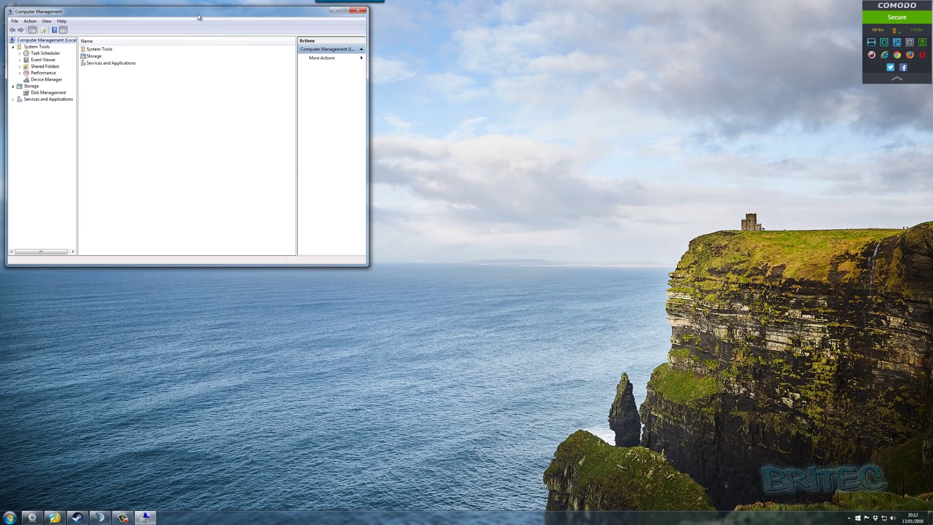
pyautogui.moveTo(197, 16); pyautogui.dragTo(427, 130)
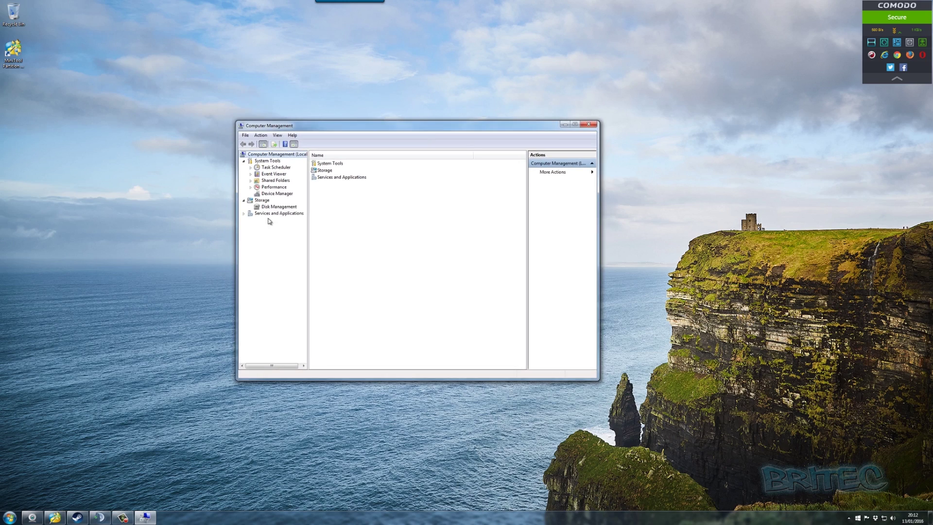
pyautogui.click(279, 208)
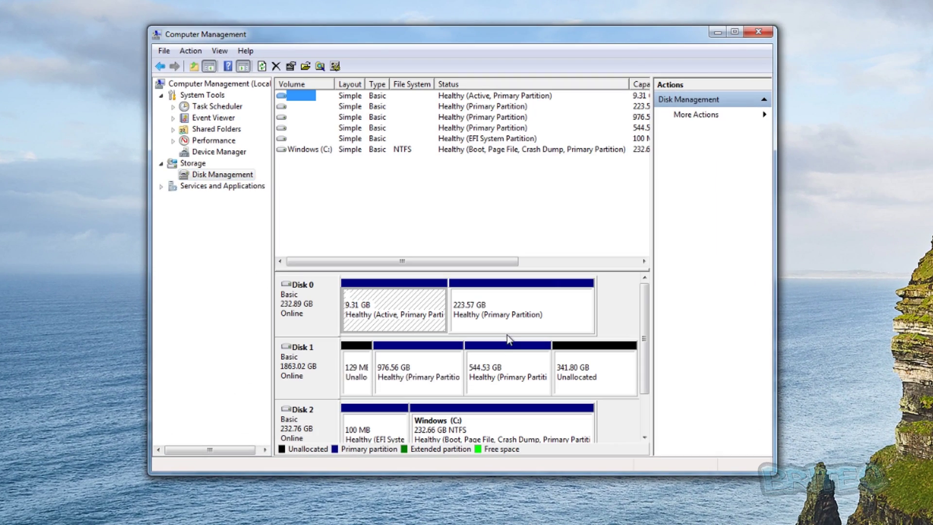
# - Inspect the Disk 0 and Disk 1 partitions, ending on the 544.53 GB partition's actions menu
pyautogui.click(506, 319)
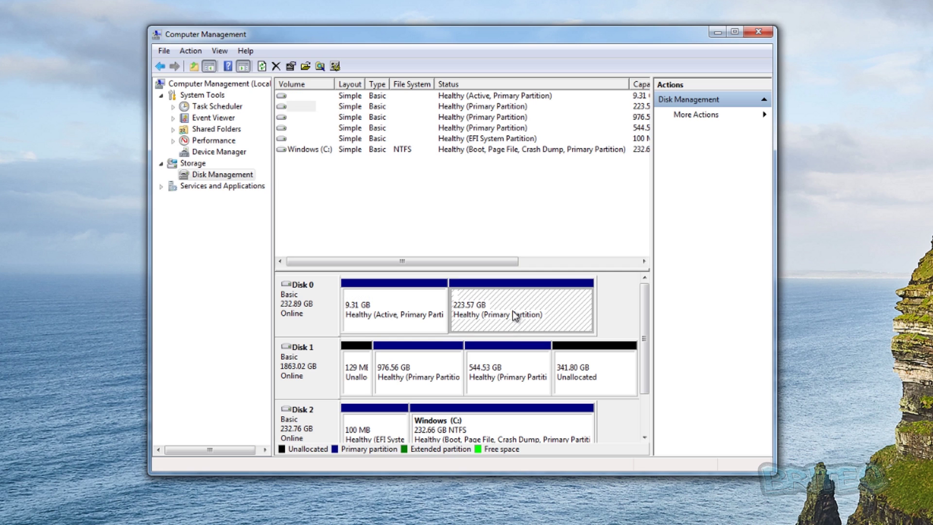
pyautogui.rightClick(513, 312)
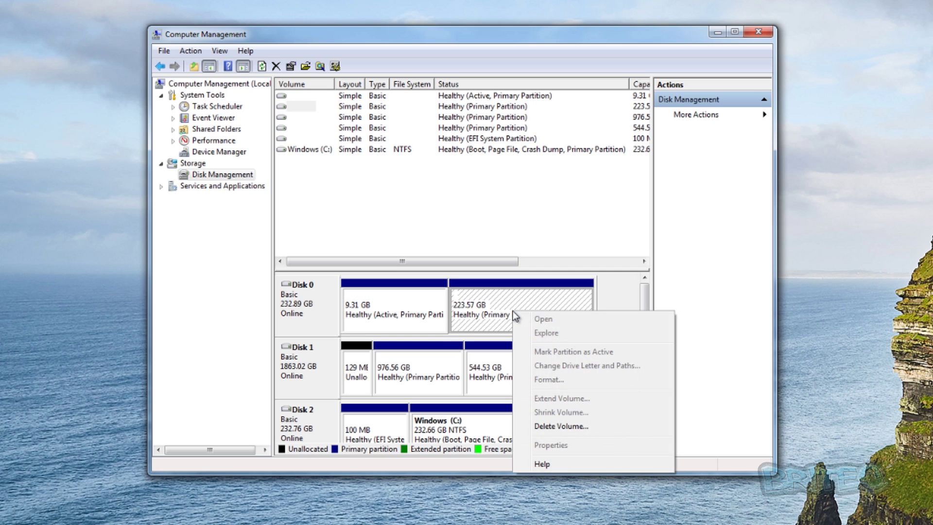
pyautogui.rightClick(477, 364)
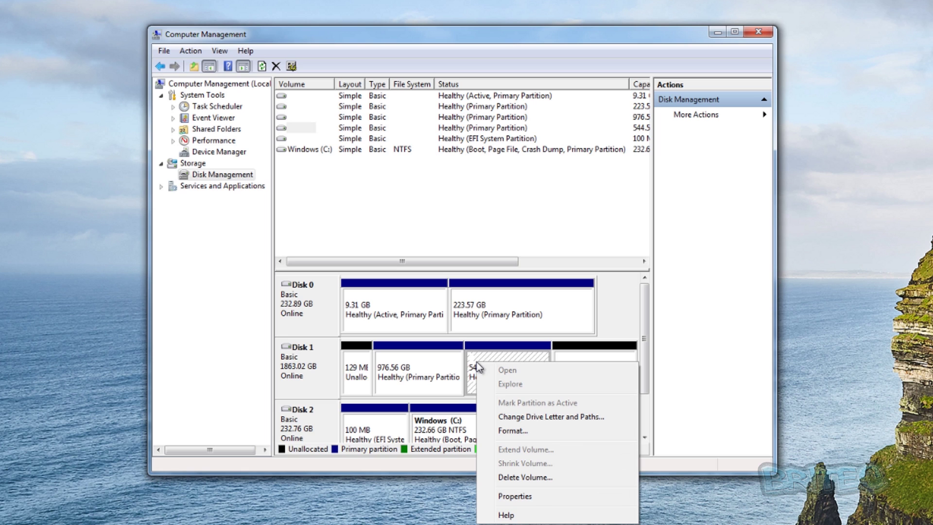
pyautogui.click(451, 377)
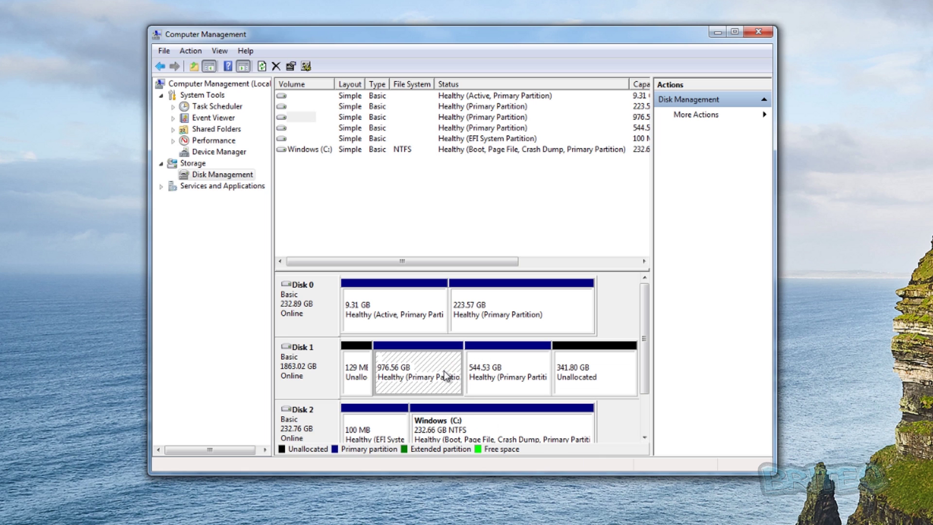
pyautogui.click(491, 372)
pyautogui.rightClick(502, 362)
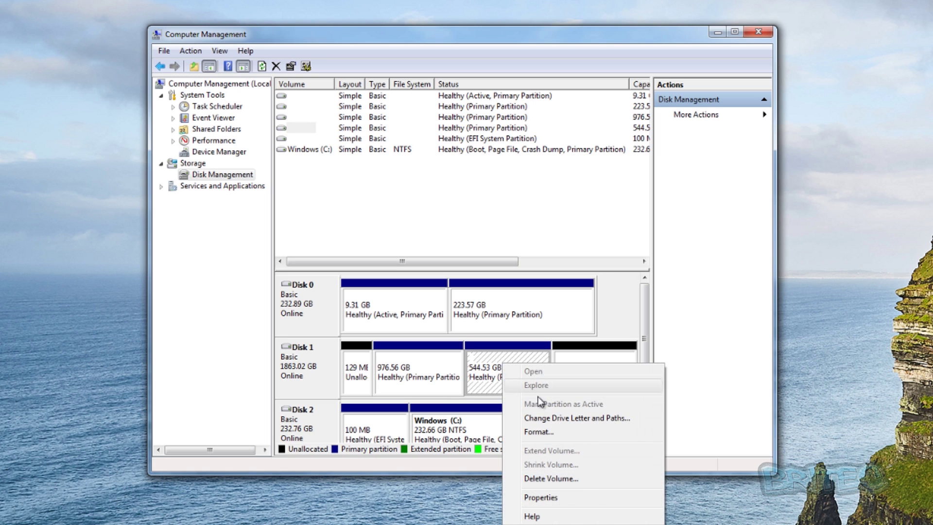
# - Assign drive letter D to the 544.53 GB Archive partition
pyautogui.click(554, 419)
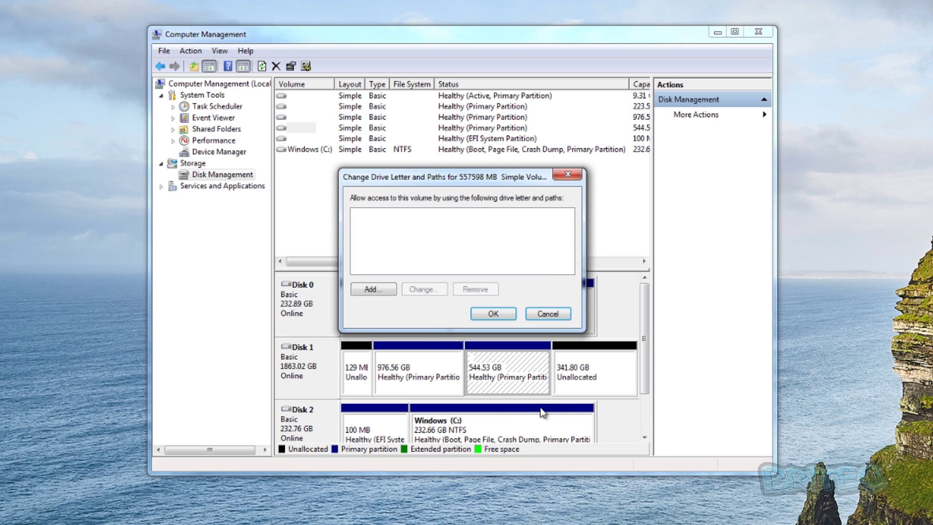
pyautogui.click(377, 288)
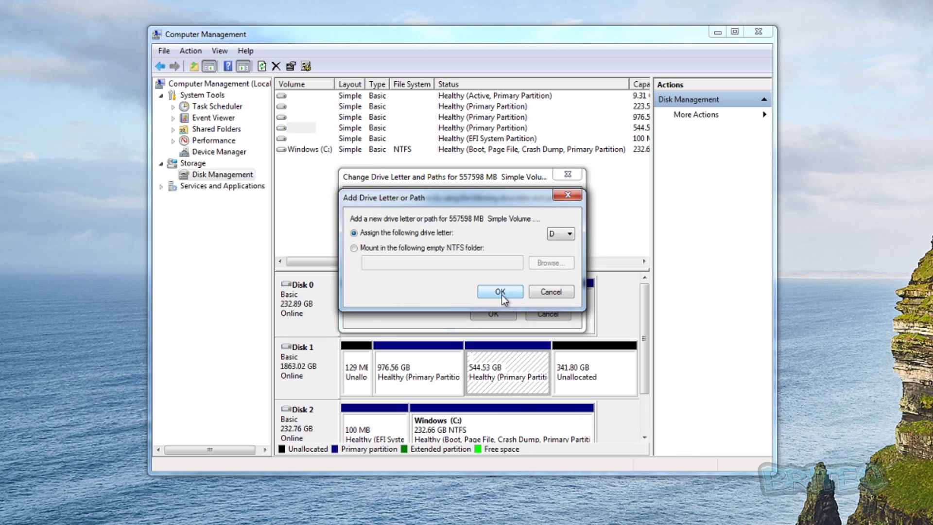
pyautogui.click(501, 291)
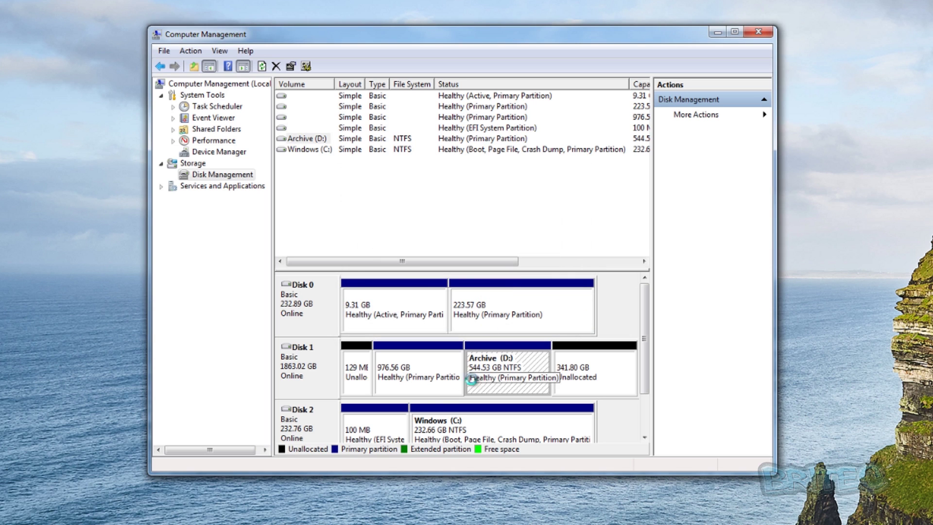
# - Assign drive letter E to the 976.56 GB Storage partition and close Computer Management
pyautogui.click(416, 375)
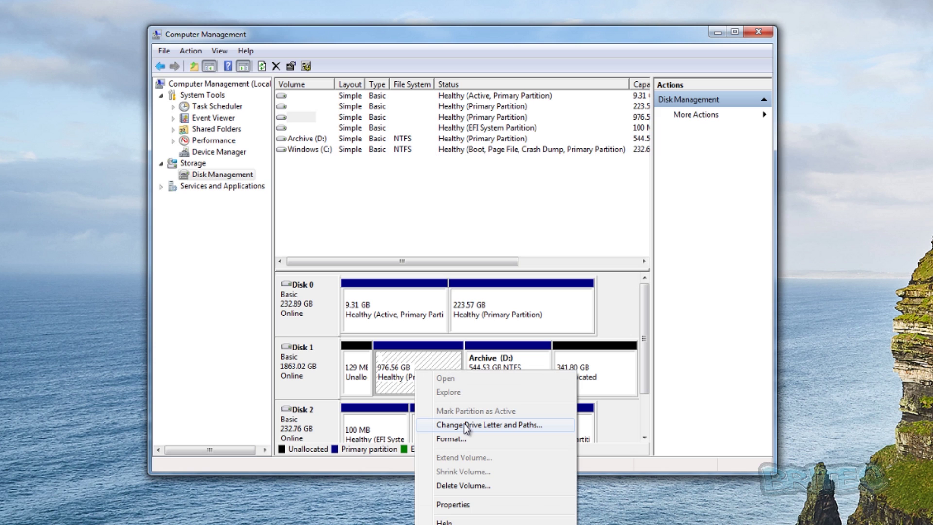
pyautogui.click(465, 426)
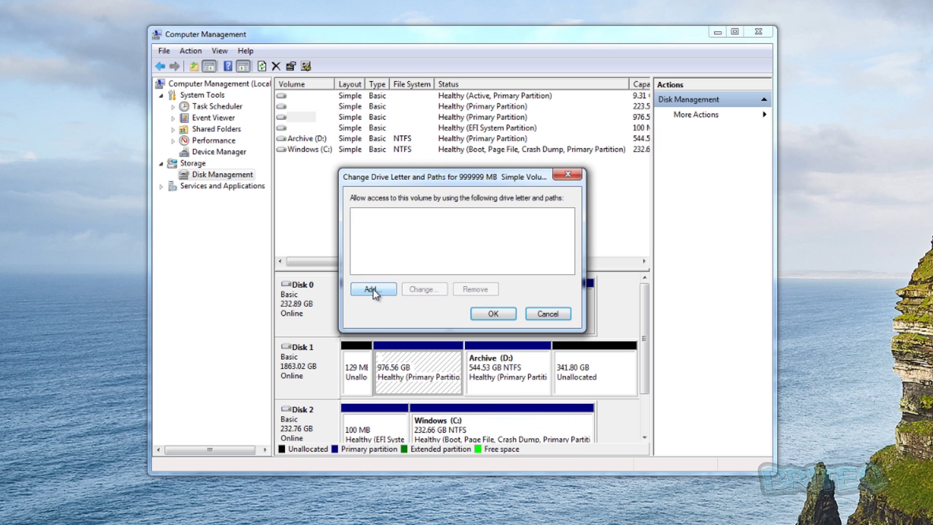
pyautogui.click(374, 291)
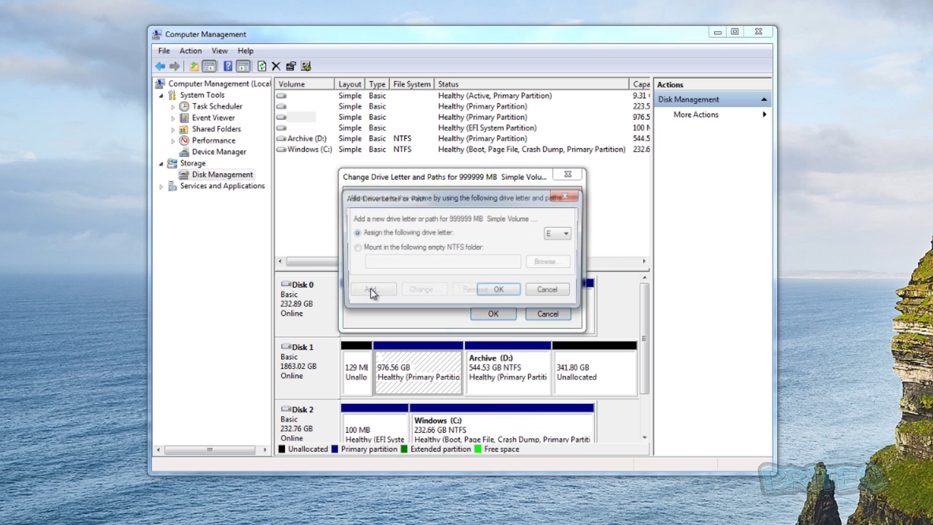
pyautogui.click(492, 293)
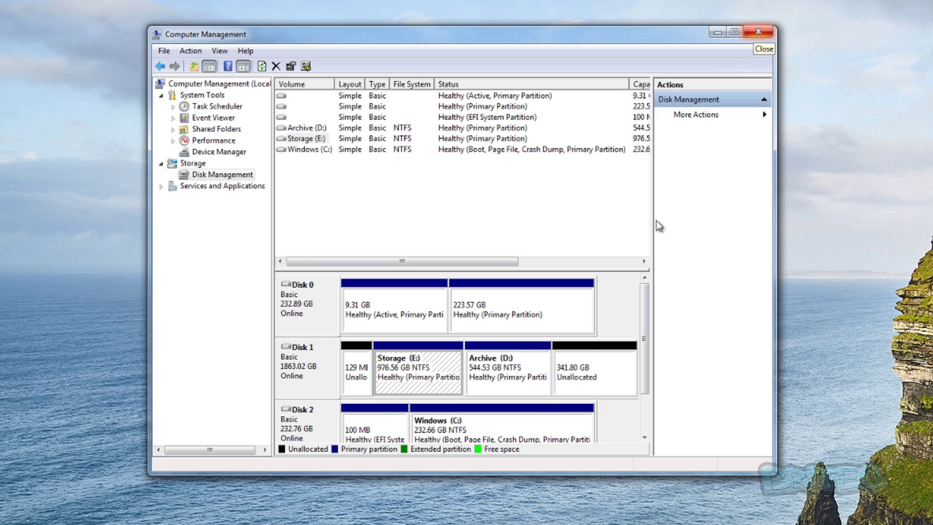
pyautogui.click(758, 32)
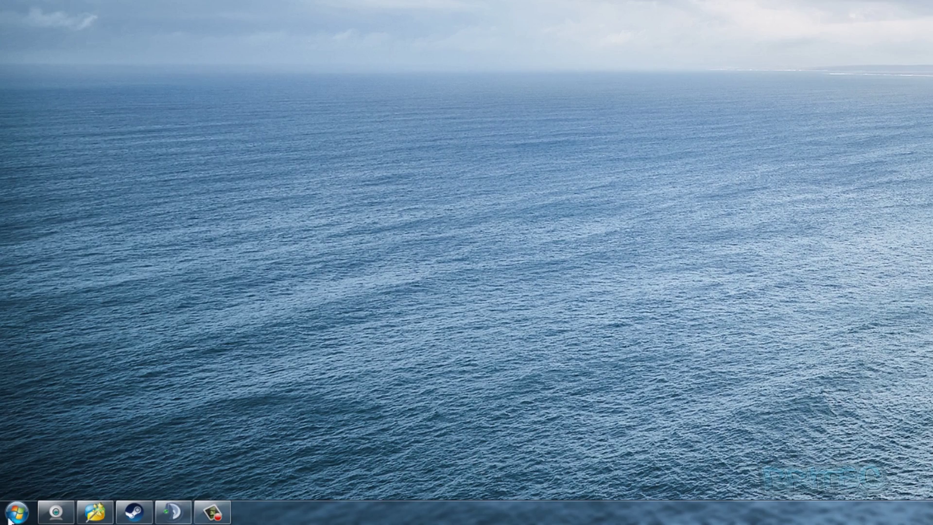
# - In Computer, browse Storage (E:), then go back and open Archive (D:) showing its 22 items
pyautogui.click(14, 512)
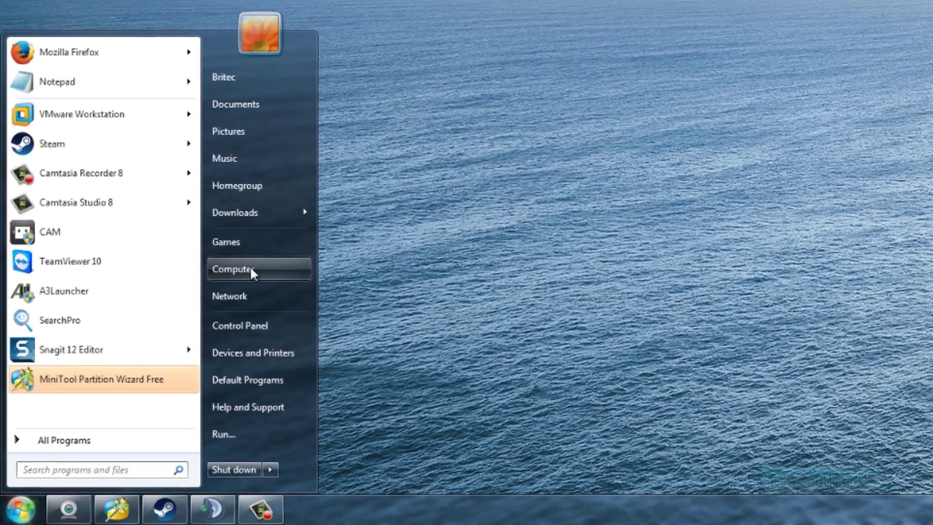
pyautogui.click(195, 317)
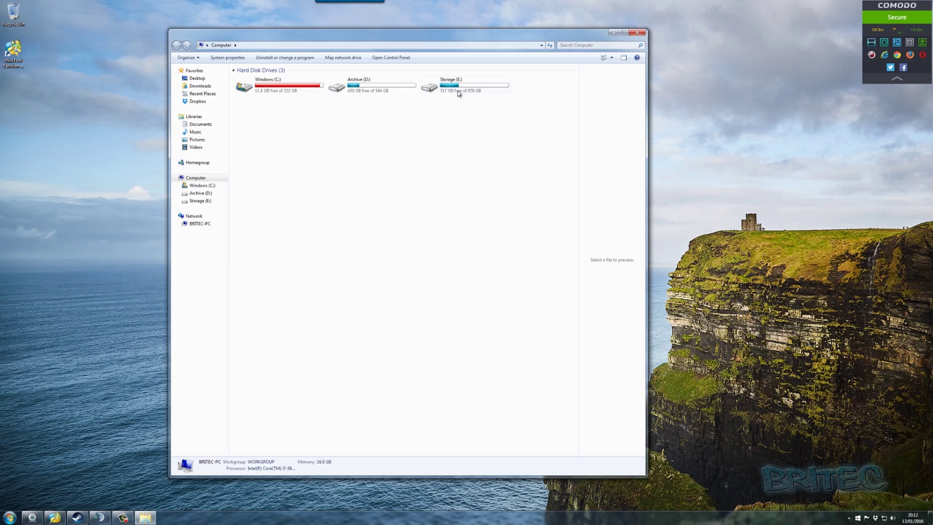
pyautogui.click(459, 89)
pyautogui.doubleClick(458, 88)
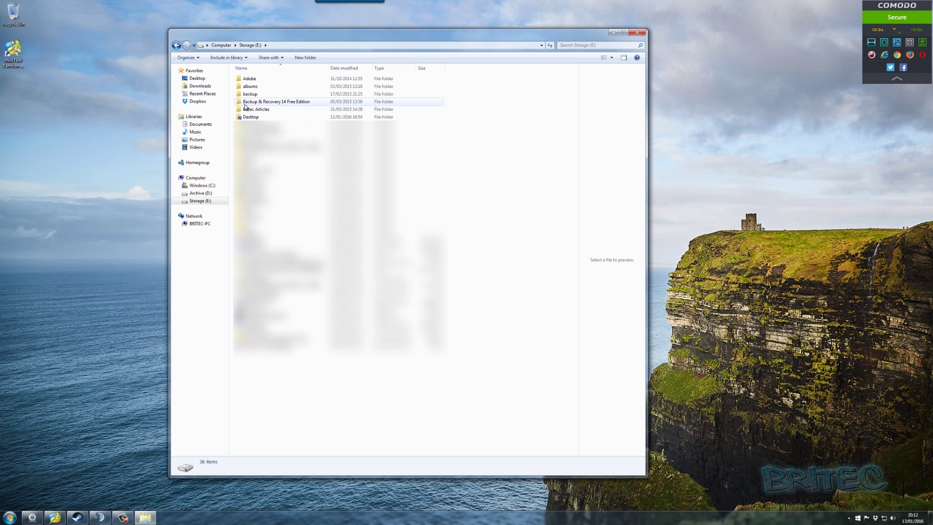
pyautogui.click(177, 45)
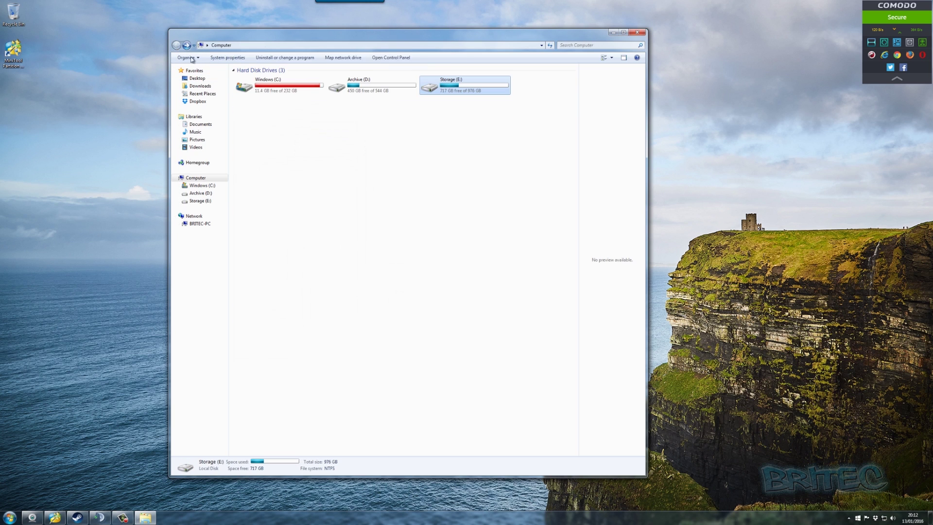
pyautogui.doubleClick(372, 91)
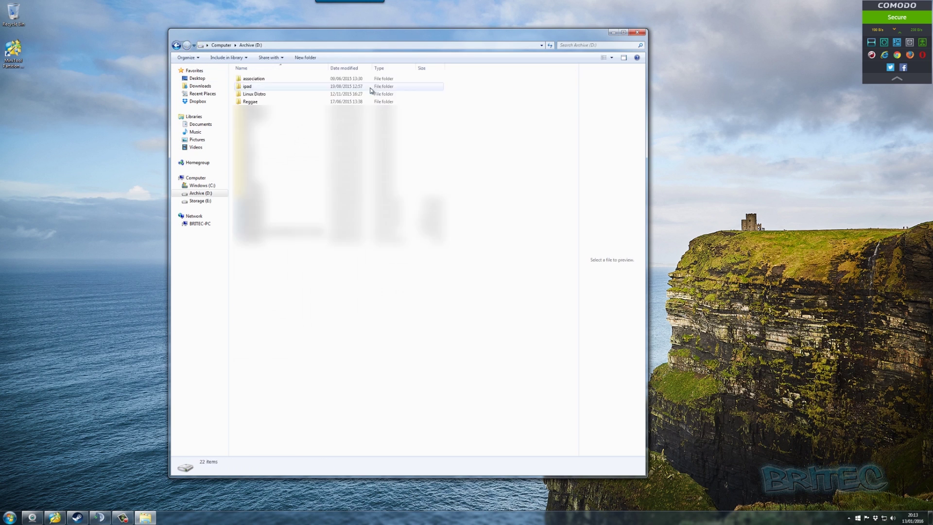